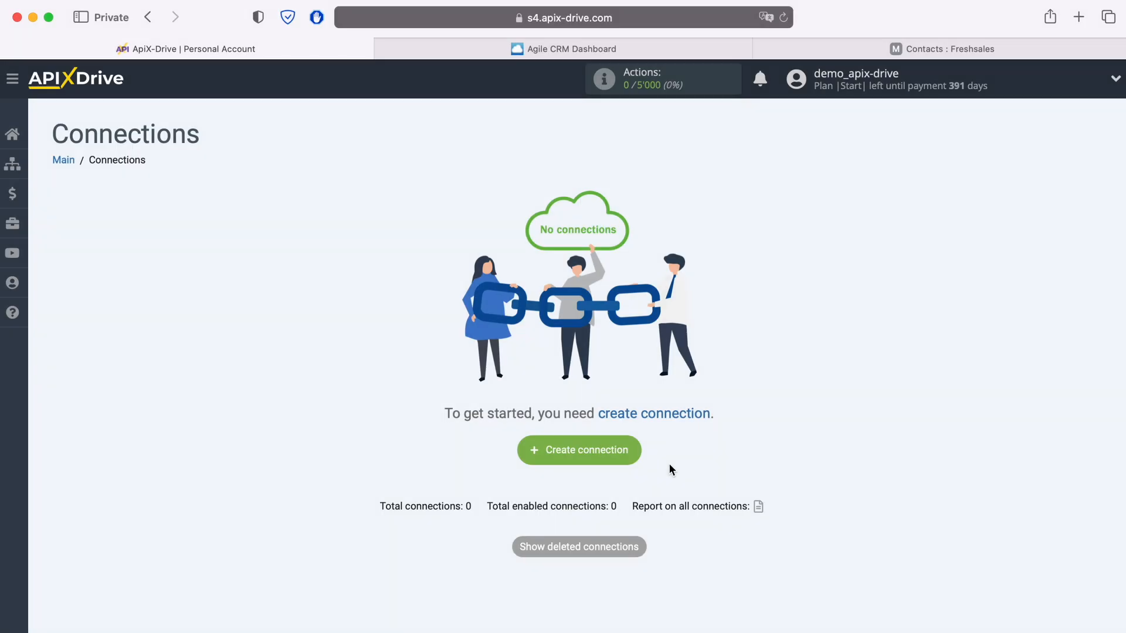
Step: Start a new connection with Agile CRM as the data source
{"action": "left_click", "coordinate": [635, 449]}
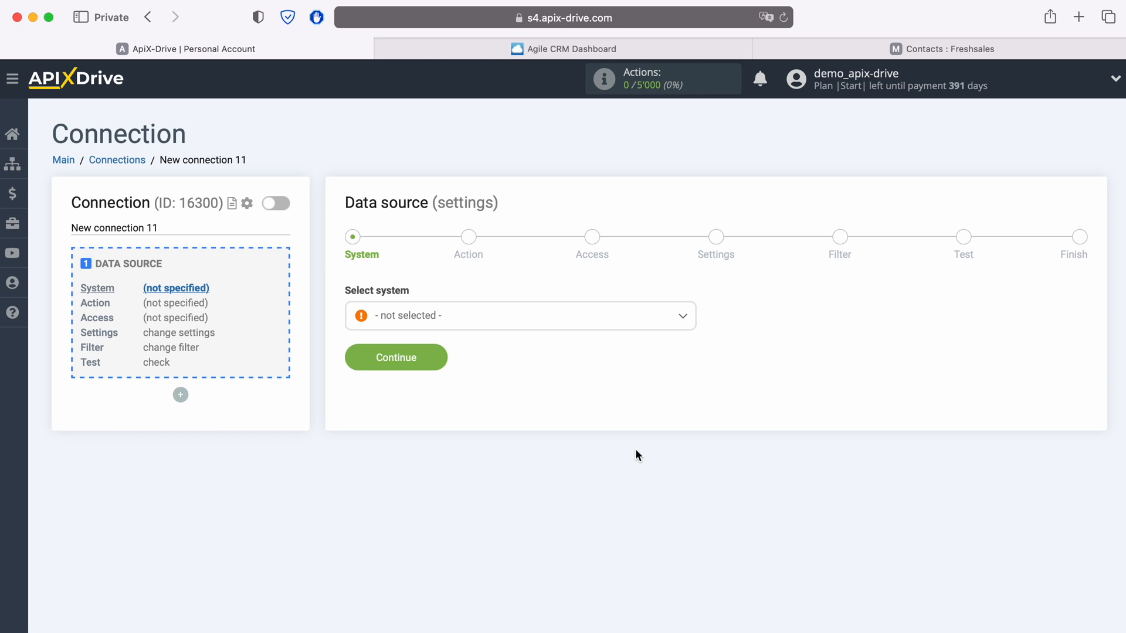
{"action": "left_click", "coordinate": [492, 327]}
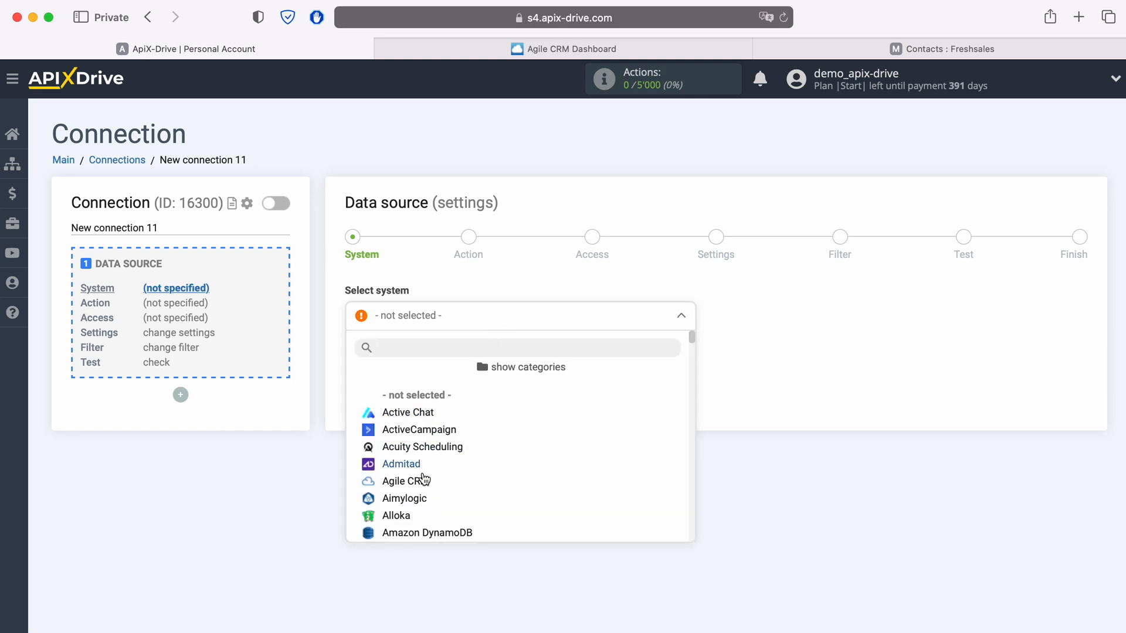
{"action": "left_click", "coordinate": [421, 480]}
{"action": "left_click", "coordinate": [440, 358]}
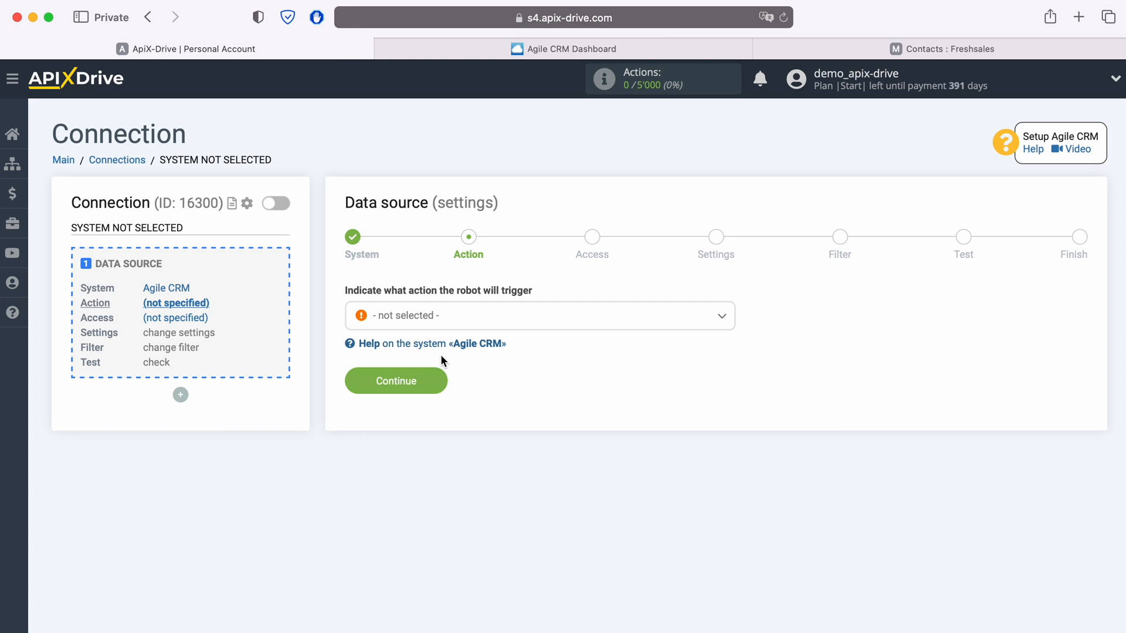
Step: Choose the Get CONTACTS (new) action and open the Agile CRM account connection form
{"action": "left_click", "coordinate": [464, 314]}
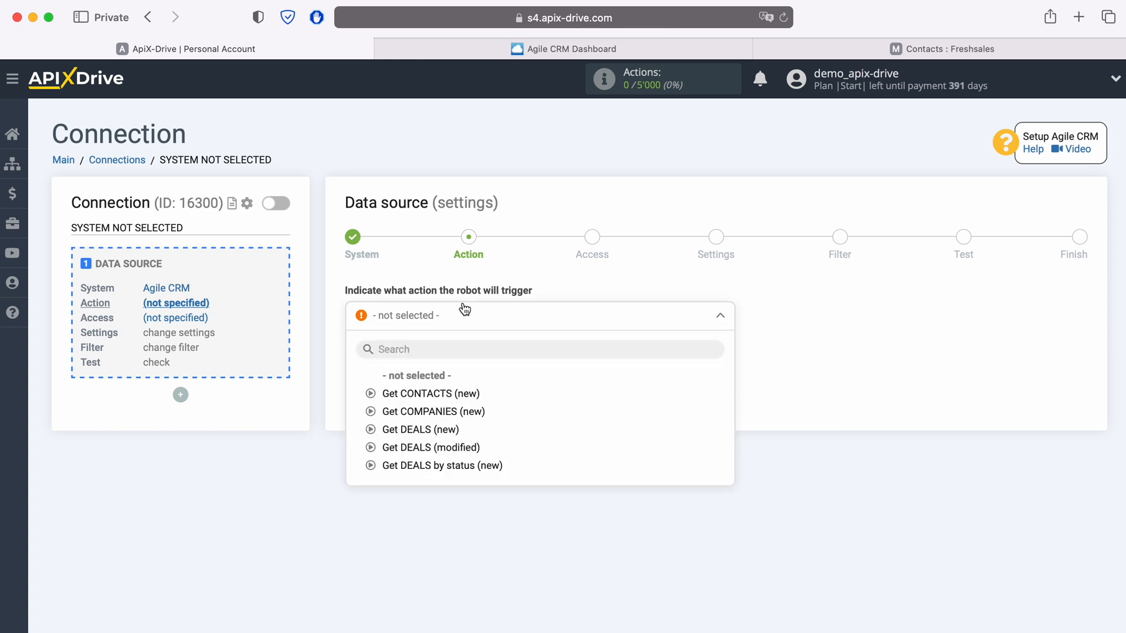
{"action": "left_click", "coordinate": [467, 391]}
{"action": "left_click", "coordinate": [440, 381]}
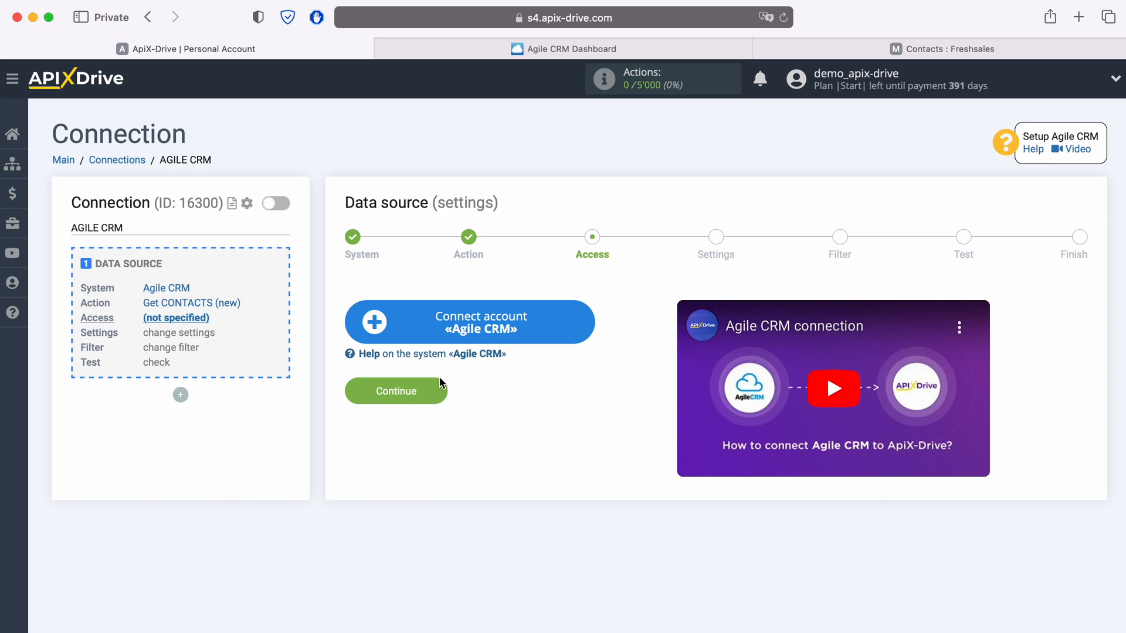
{"action": "left_click", "coordinate": [587, 323]}
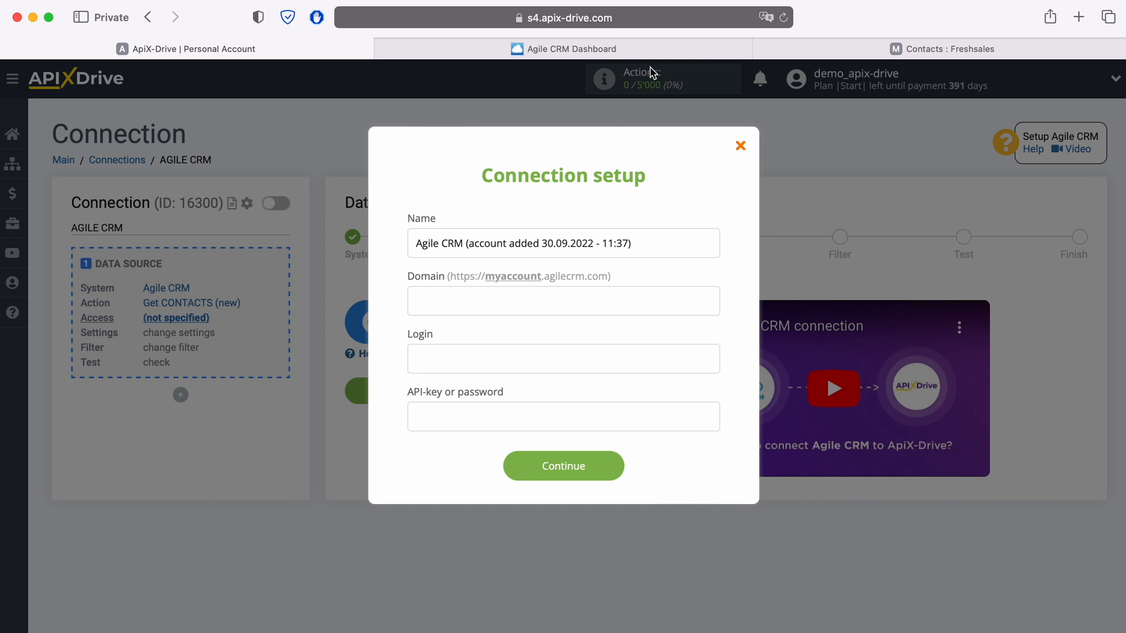
Step: Copy the account subdomain apixdrivecom from the Agile CRM address bar into the Domain field
{"action": "left_click", "coordinate": [651, 53]}
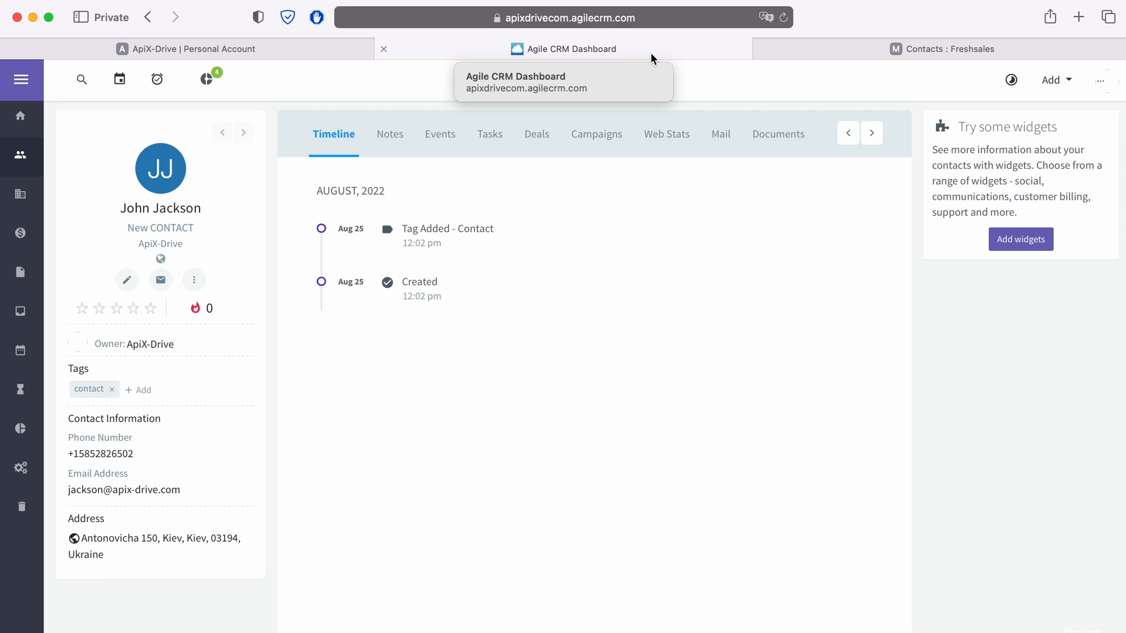
{"action": "left_click", "coordinate": [681, 23]}
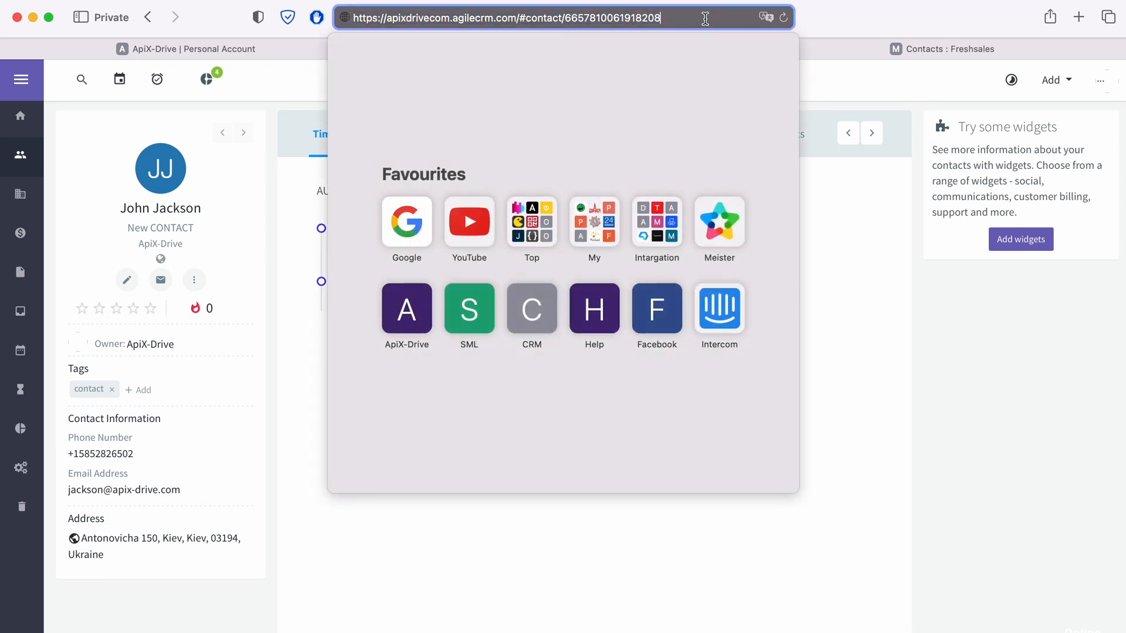
{"action": "left_click_drag", "start_coordinate": [385, 18], "coordinate": [444, 19]}
{"action": "right_click", "coordinate": [444, 20]}
{"action": "left_click", "coordinate": [460, 48]}
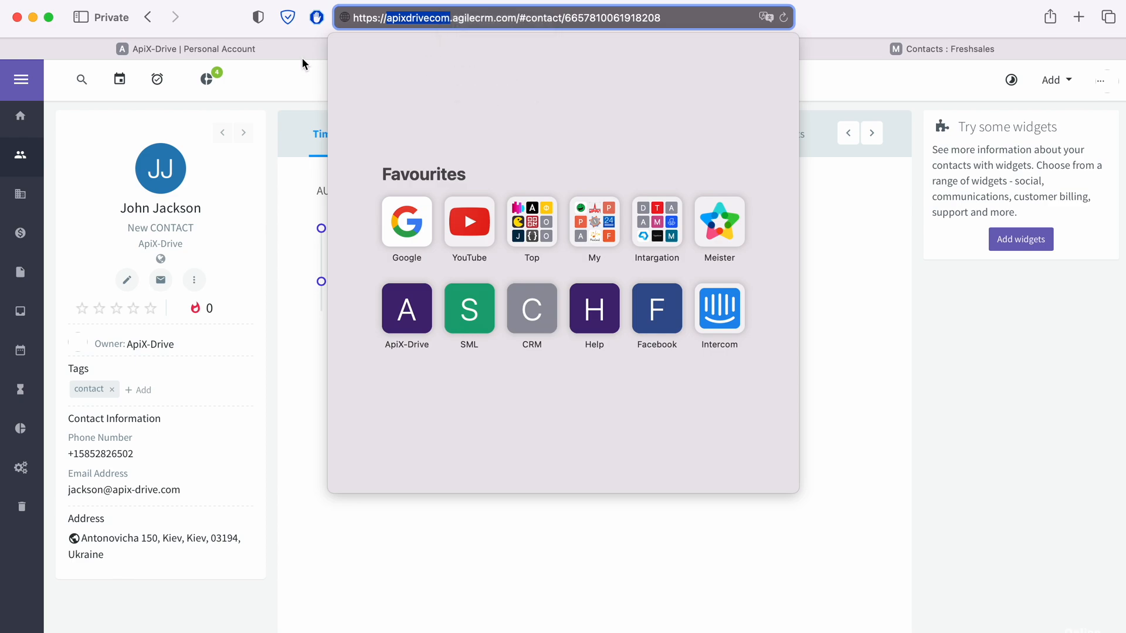
{"action": "left_click", "coordinate": [301, 54]}
{"action": "right_click", "coordinate": [435, 301]}
{"action": "left_click", "coordinate": [463, 347]}
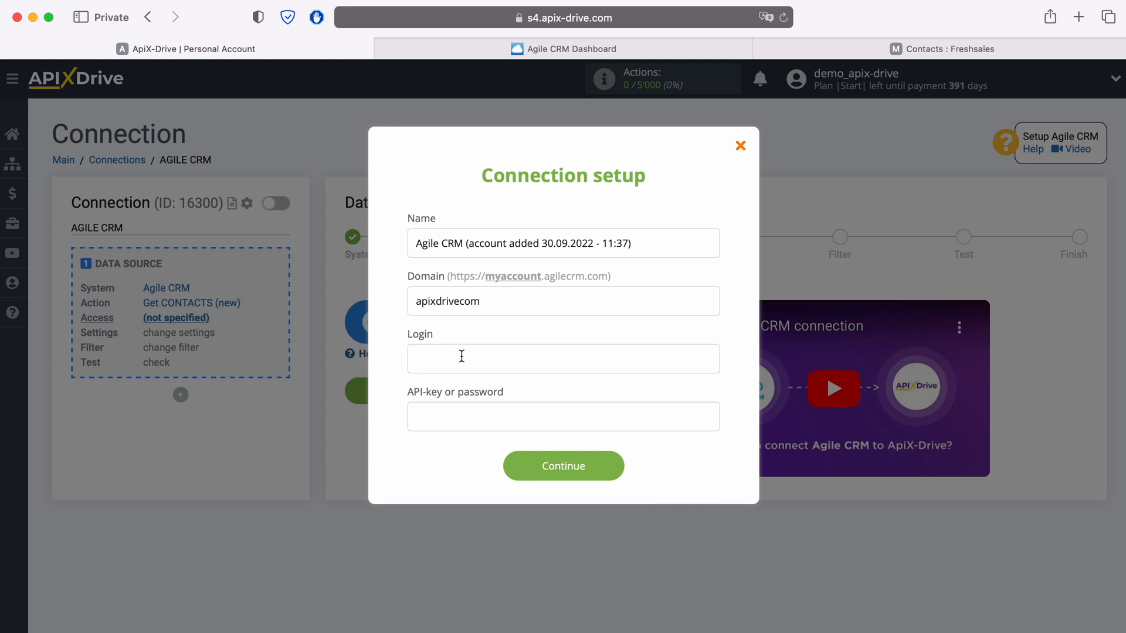
Step: Enter the Agile CRM account's login e-mail in the Login field
{"action": "left_click", "coordinate": [461, 357]}
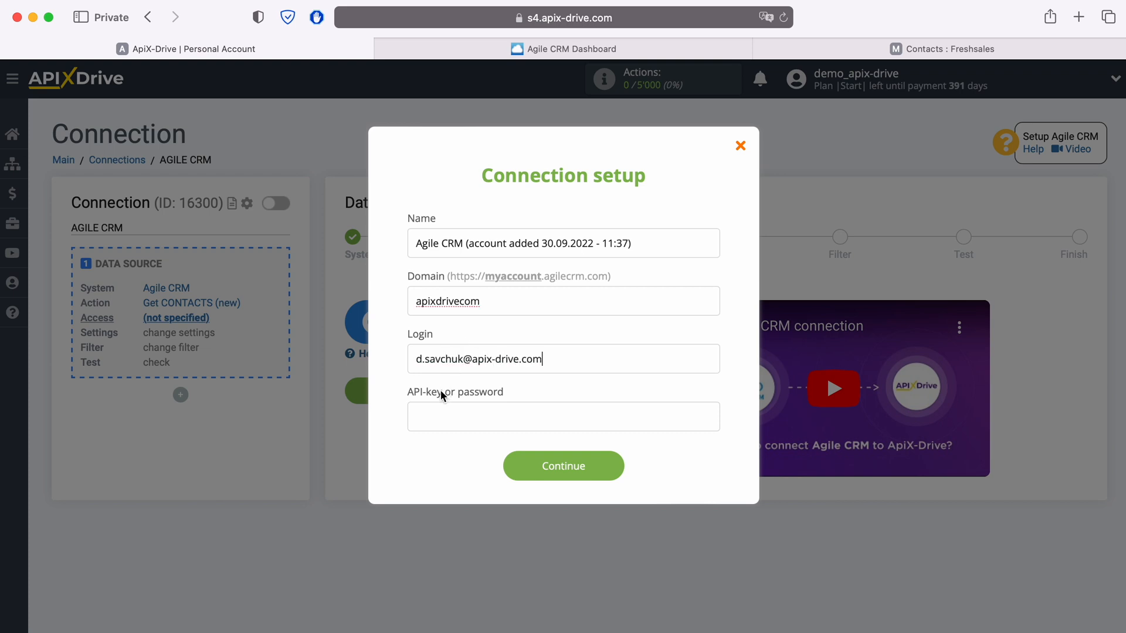
{"action": "left_click", "coordinate": [434, 411]}
Step: Copy the REST API key from Agile CRM's Developers & API admin settings
{"action": "left_click", "coordinate": [667, 52]}
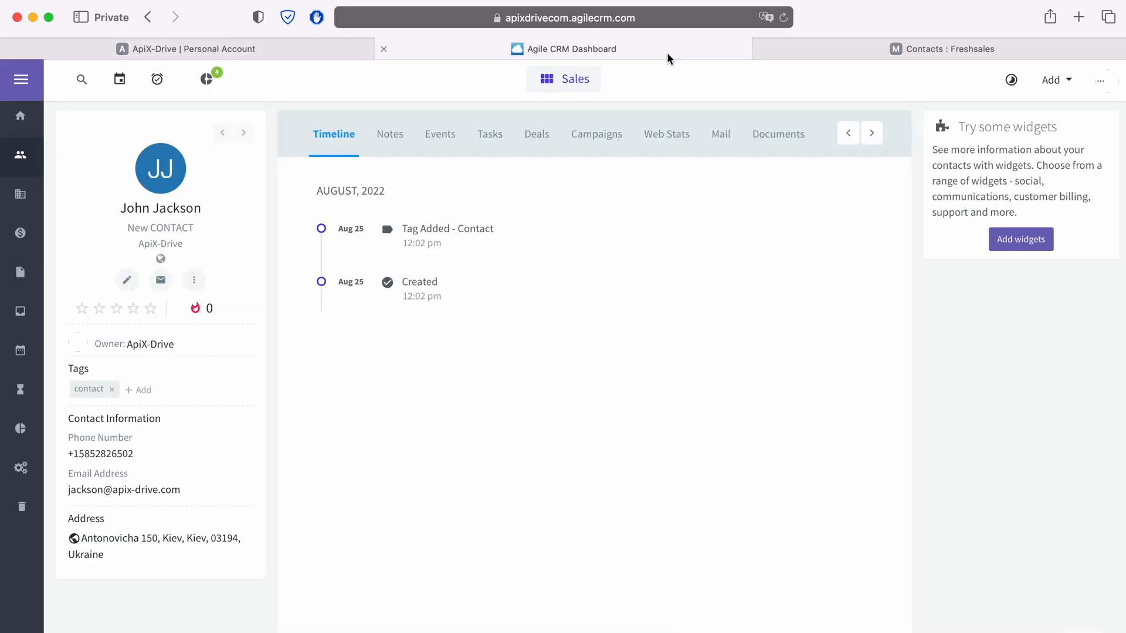
{"action": "left_click", "coordinate": [1111, 82]}
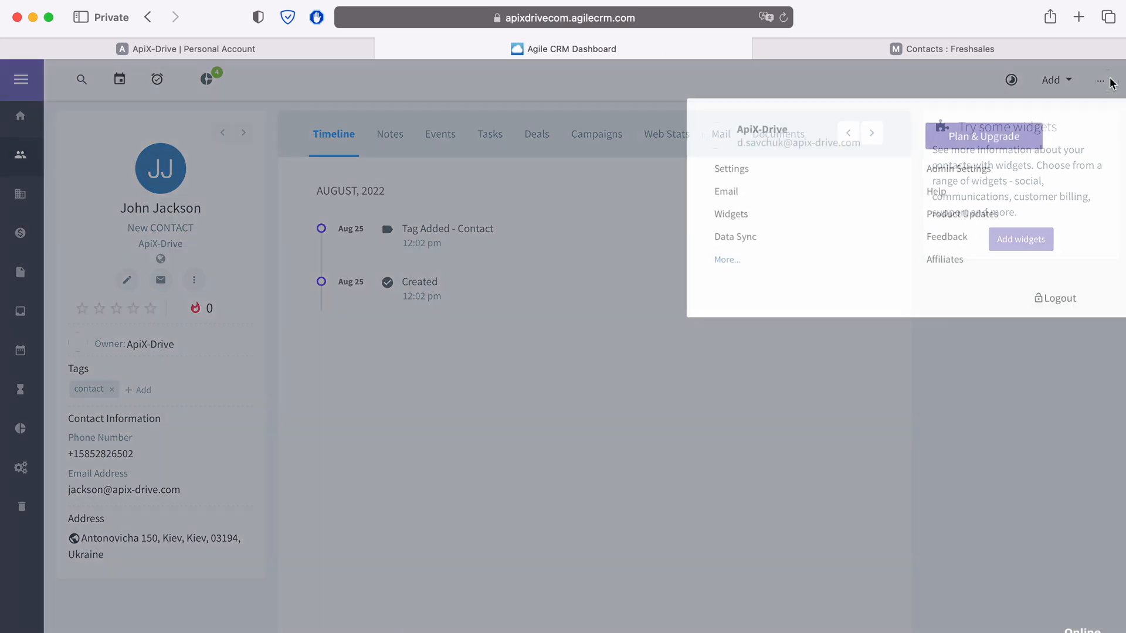
{"action": "left_click", "coordinate": [980, 170]}
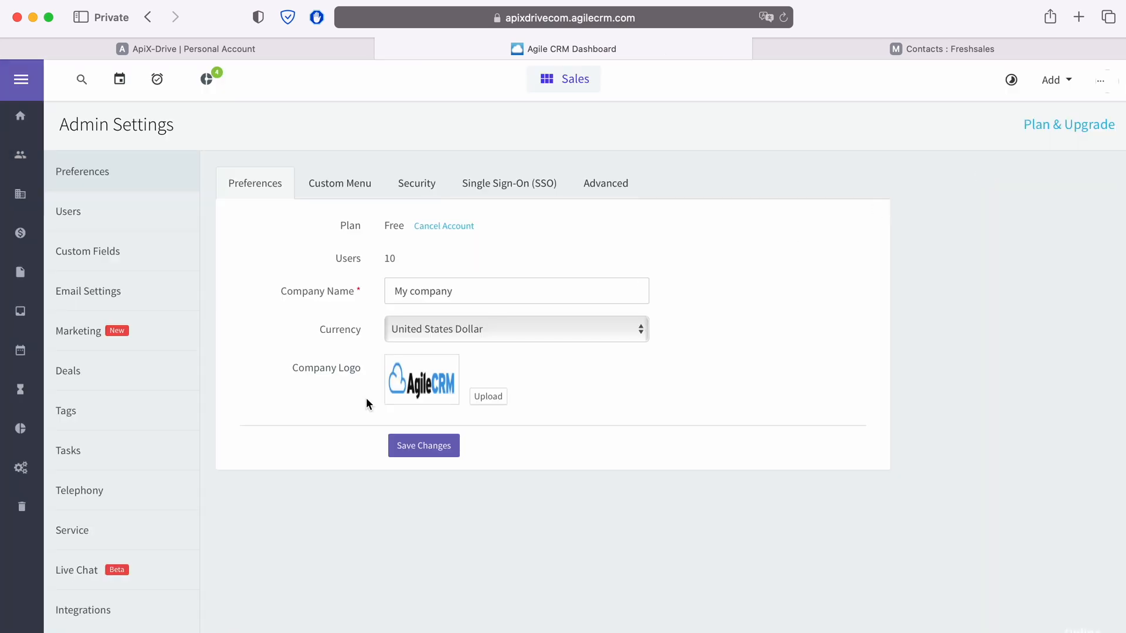
{"action": "scroll", "coordinate": [147, 504], "scroll_direction": "down", "scroll_amount": 3}
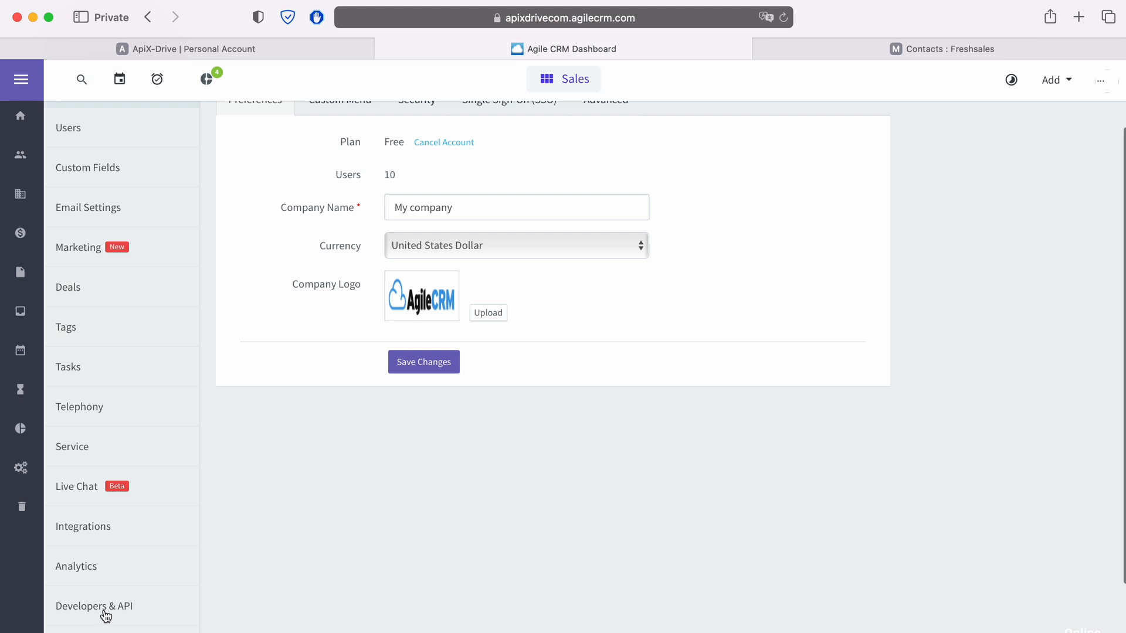
{"action": "left_click", "coordinate": [105, 614]}
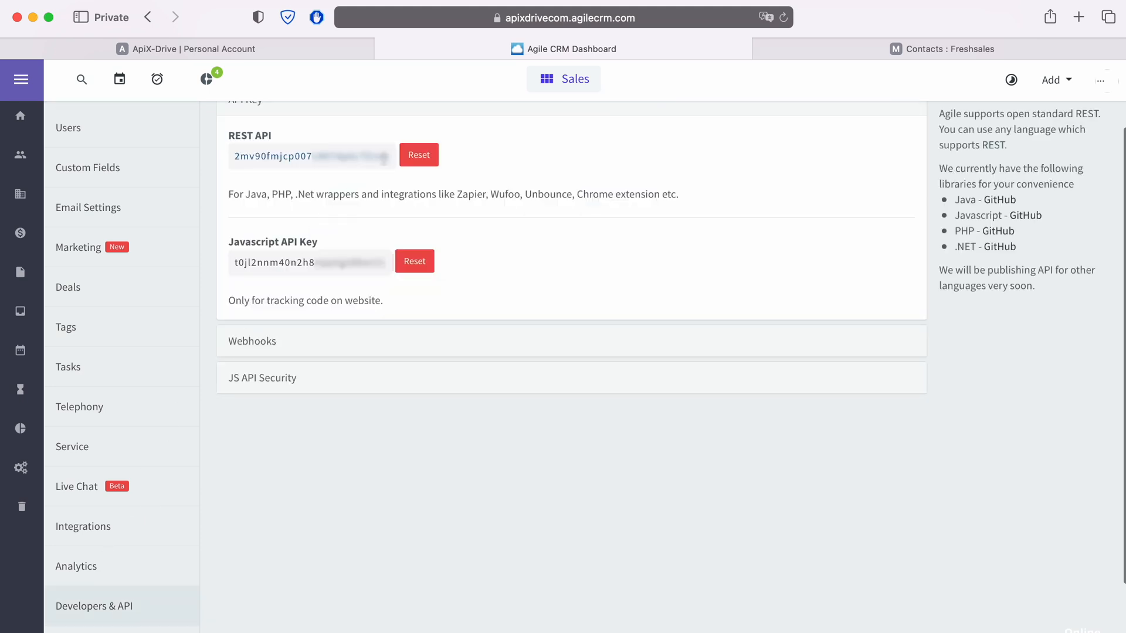
{"action": "left_click_drag", "start_coordinate": [390, 156], "coordinate": [234, 157]}
{"action": "right_click", "coordinate": [254, 157]}
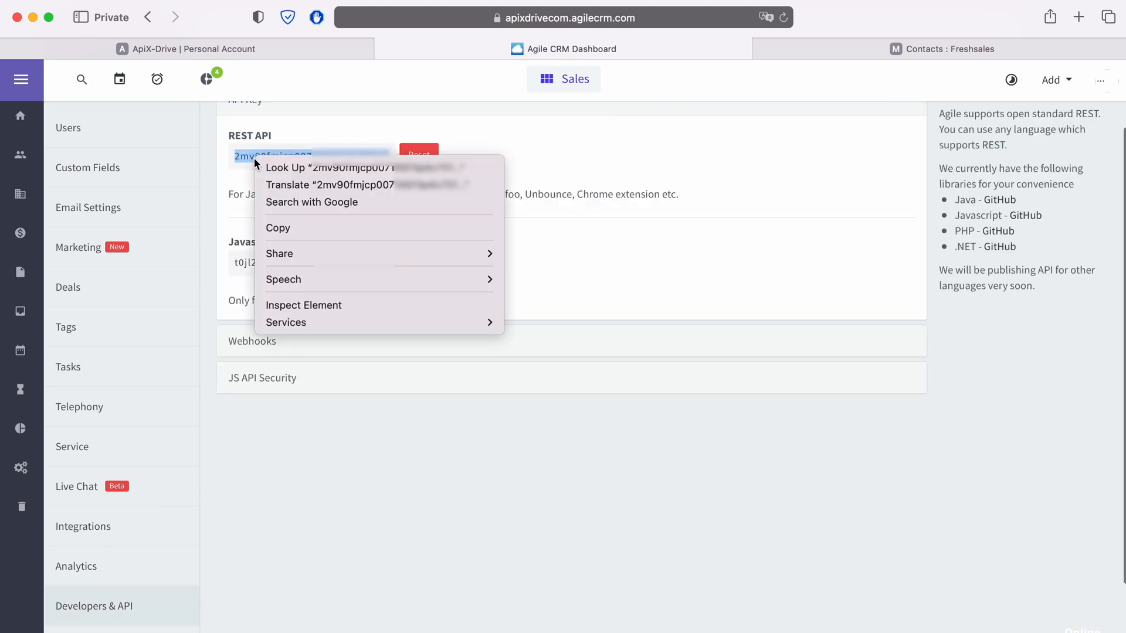
{"action": "left_click", "coordinate": [279, 223]}
{"action": "left_click", "coordinate": [255, 56]}
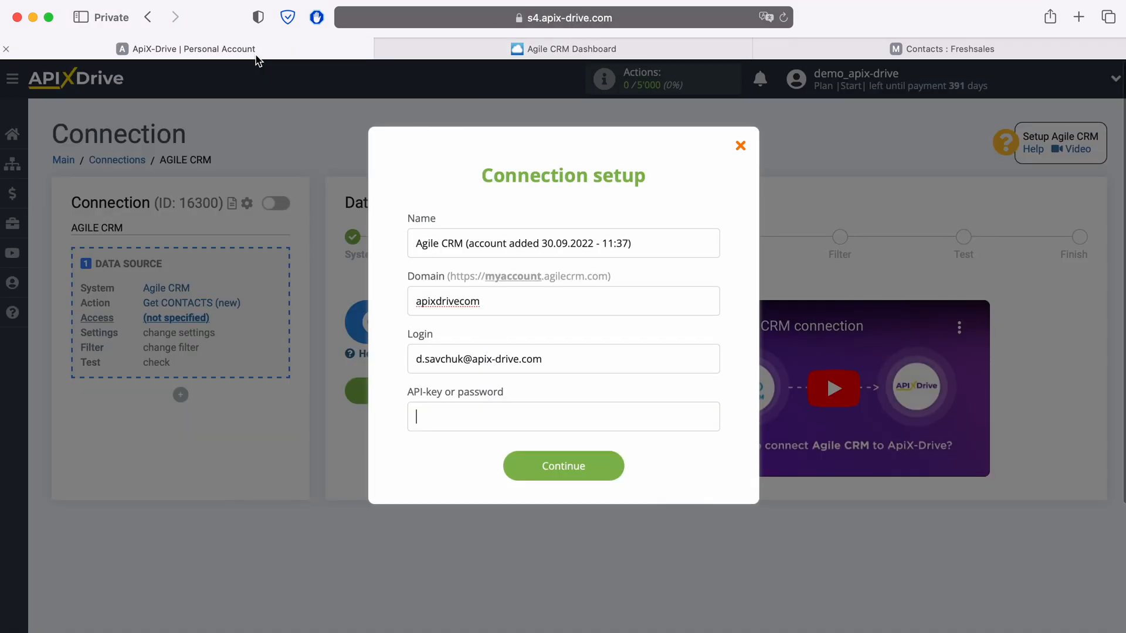
Step: Paste the REST API key, save the Agile CRM account, and select it as the login
{"action": "right_click", "coordinate": [469, 418]}
{"action": "left_click", "coordinate": [487, 464]}
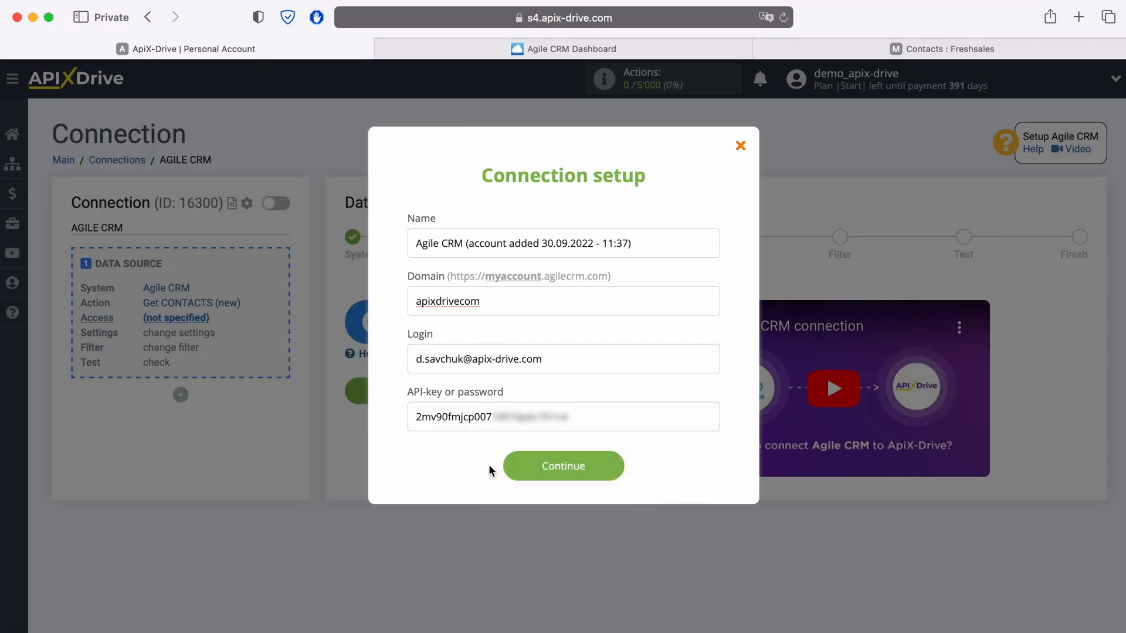
{"action": "left_click", "coordinate": [561, 472]}
{"action": "left_click", "coordinate": [591, 319]}
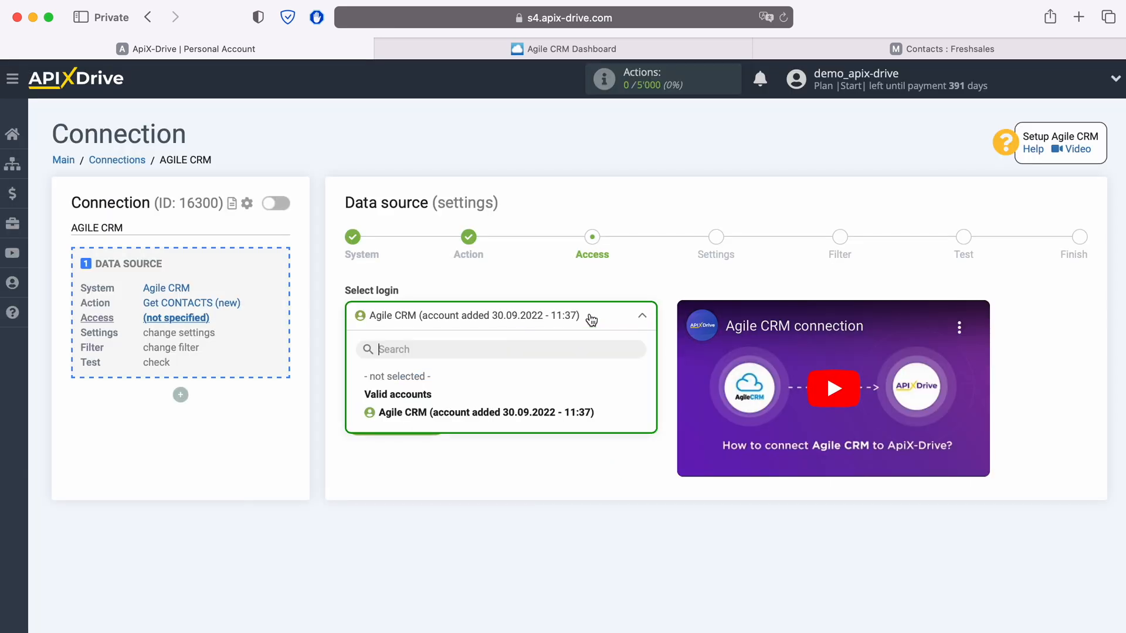
{"action": "left_click", "coordinate": [578, 407]}
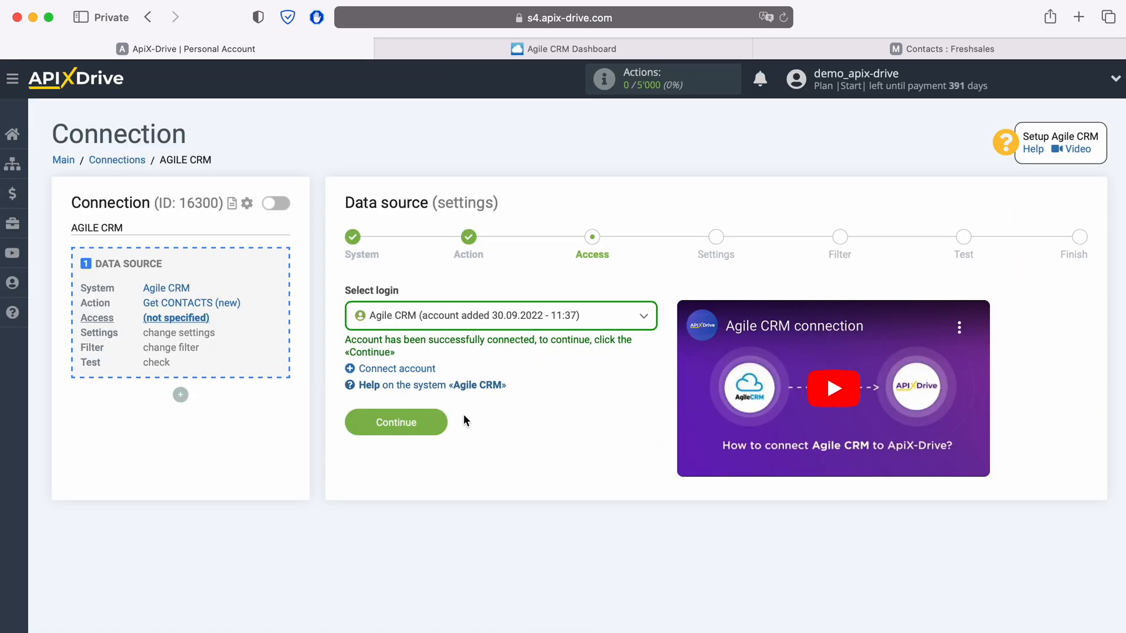
{"action": "left_click", "coordinate": [443, 421]}
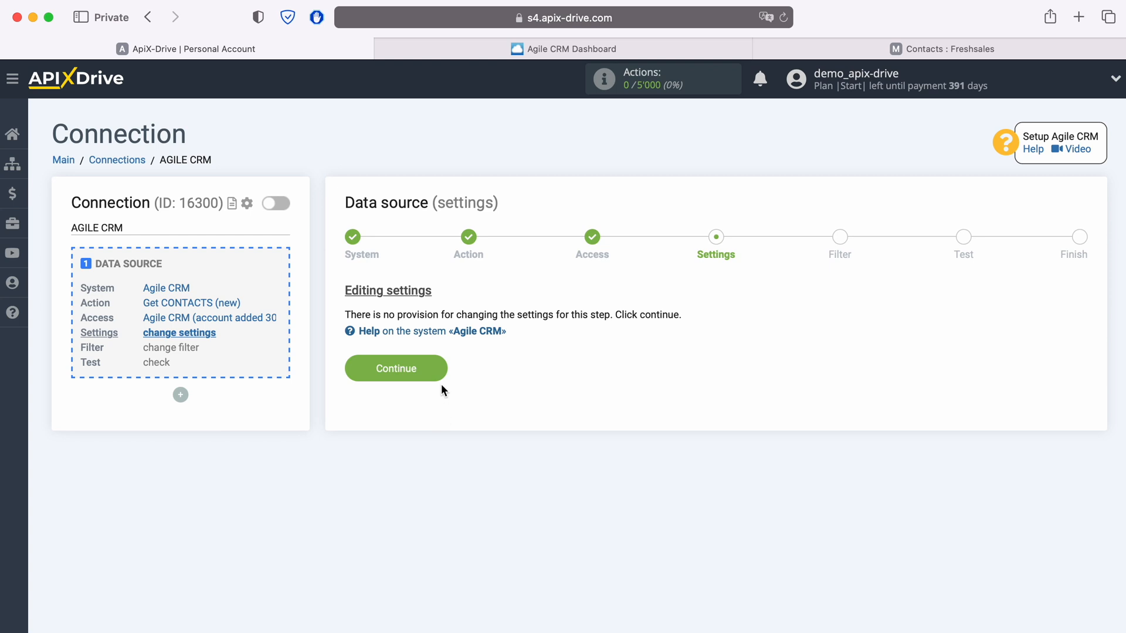
Step: Skip the Settings and Filter steps, review the test contact data, and finish the source
{"action": "left_click", "coordinate": [440, 368]}
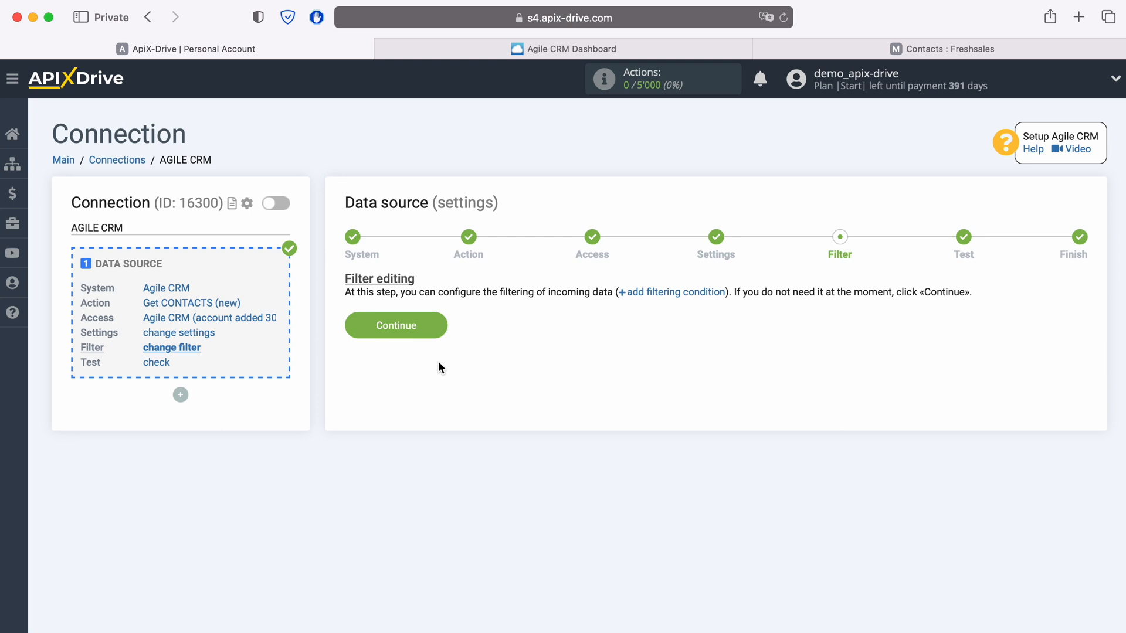
{"action": "left_click", "coordinate": [440, 325]}
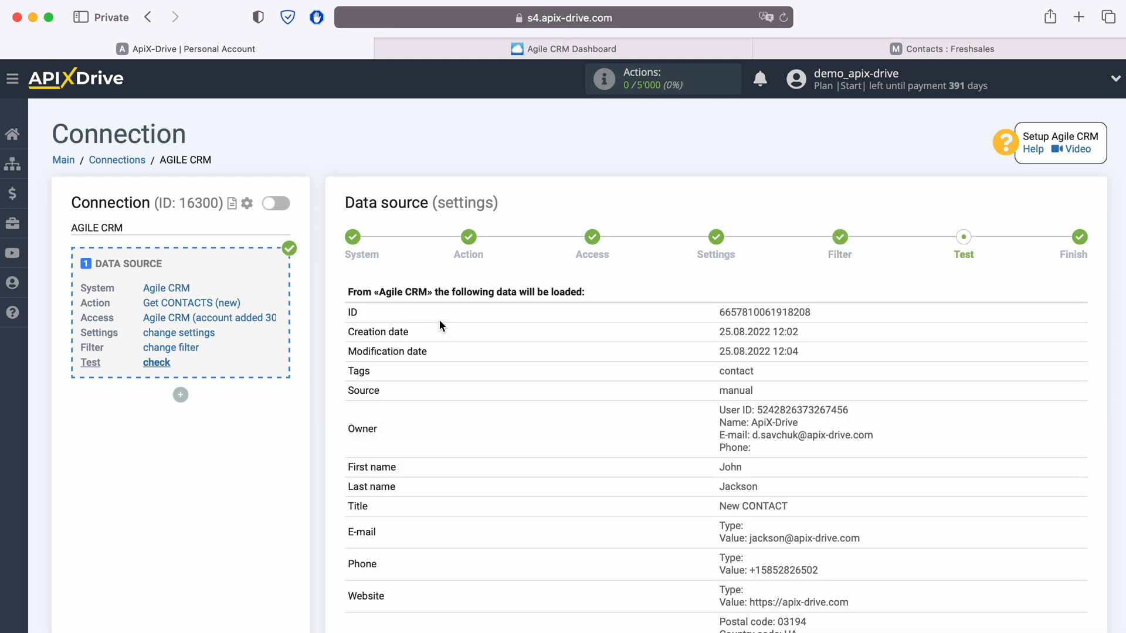
{"action": "scroll", "coordinate": [441, 326], "scroll_direction": "down", "scroll_amount": 3}
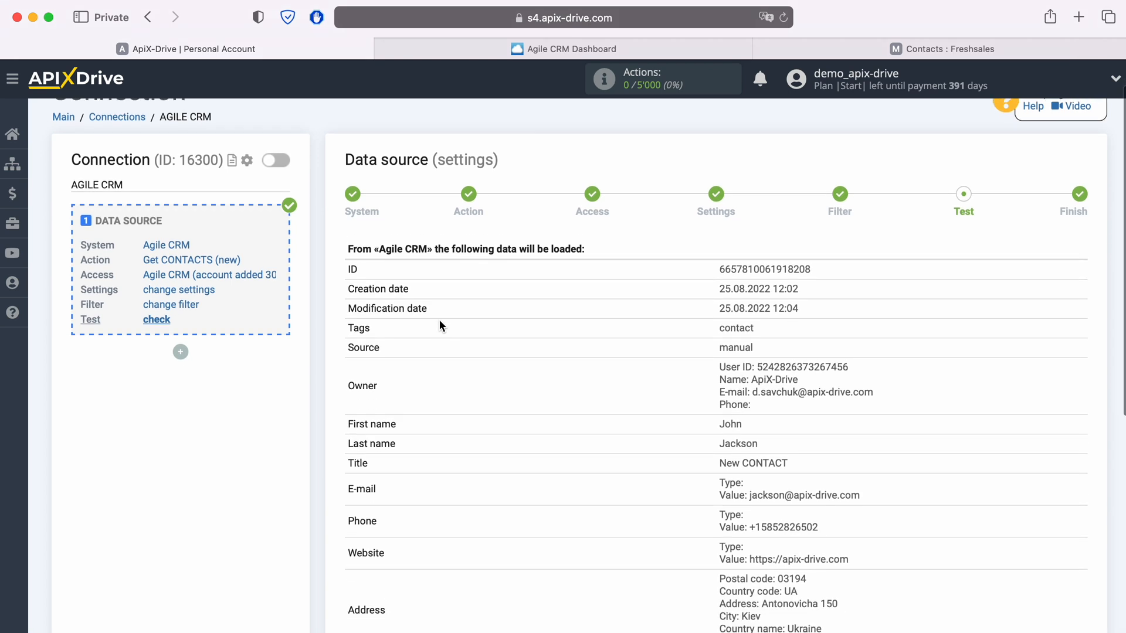
{"action": "scroll", "coordinate": [441, 326], "scroll_direction": "down", "scroll_amount": 2}
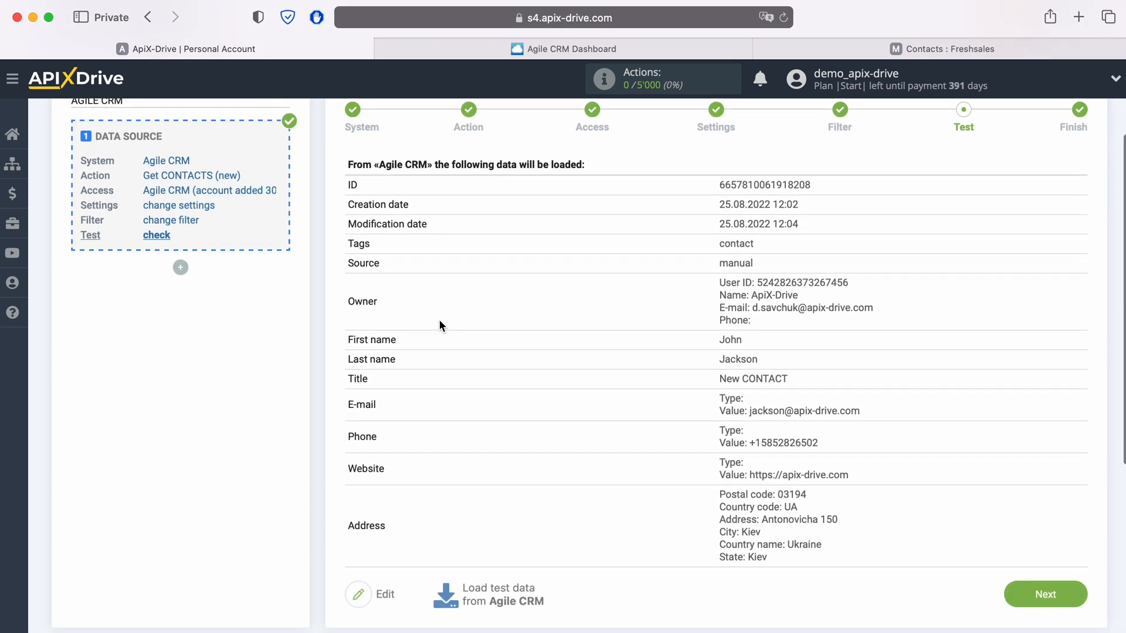
{"action": "left_click", "coordinate": [1079, 593]}
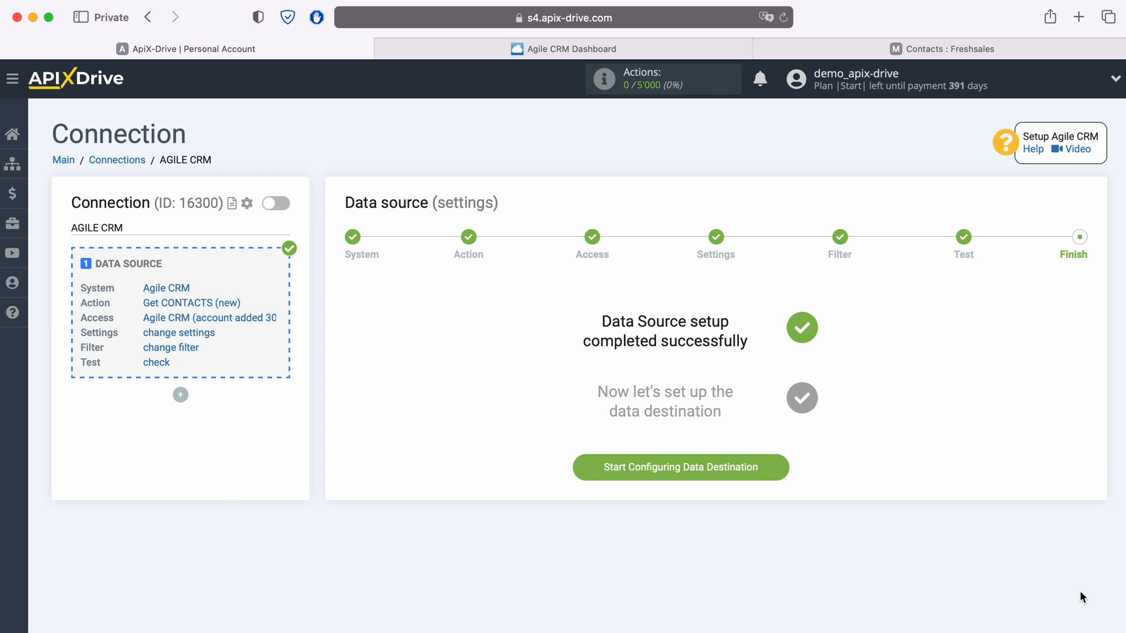
Step: Choose Freshworks as the data destination system
{"action": "left_click", "coordinate": [777, 465]}
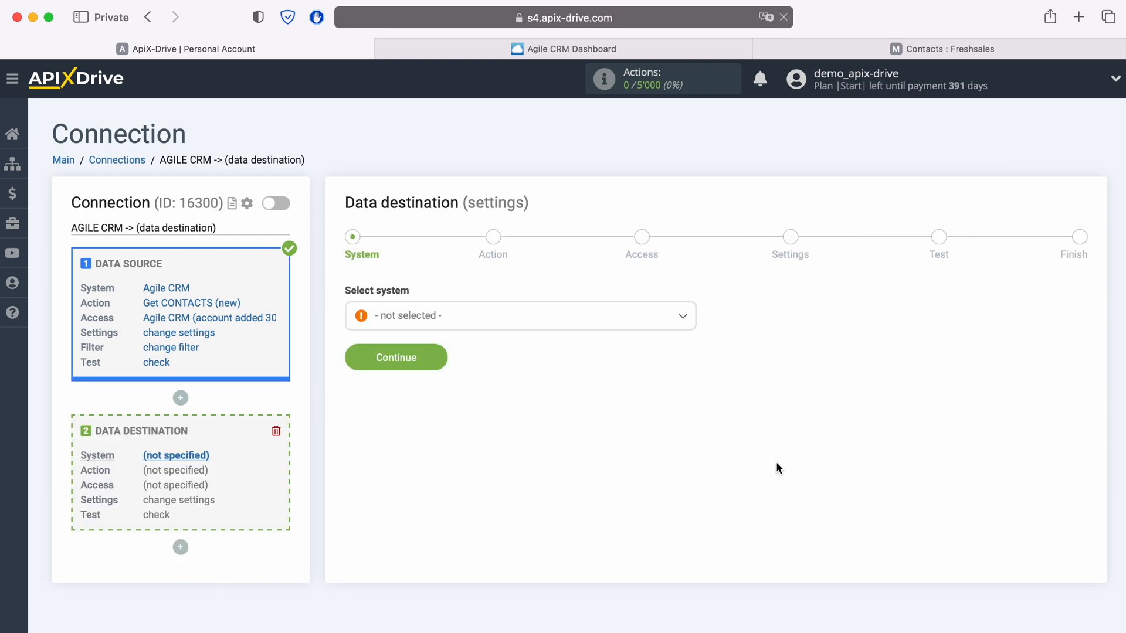
{"action": "left_click", "coordinate": [514, 323]}
{"action": "scroll", "coordinate": [534, 467], "scroll_direction": "down", "scroll_amount": 3}
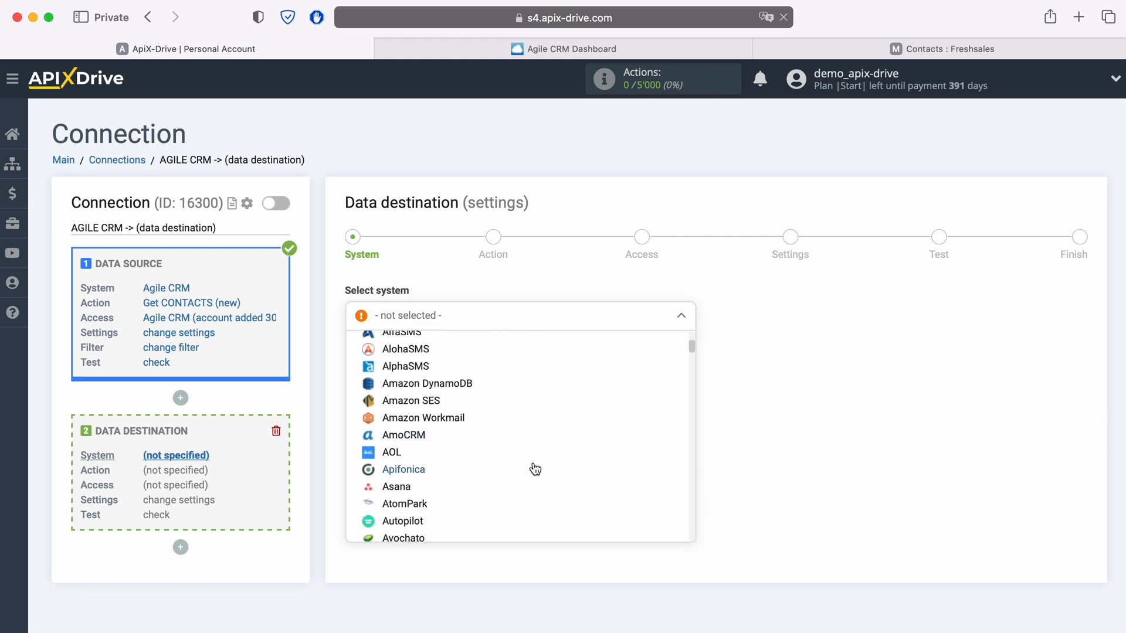
{"action": "scroll", "coordinate": [535, 470], "scroll_direction": "down", "scroll_amount": 10}
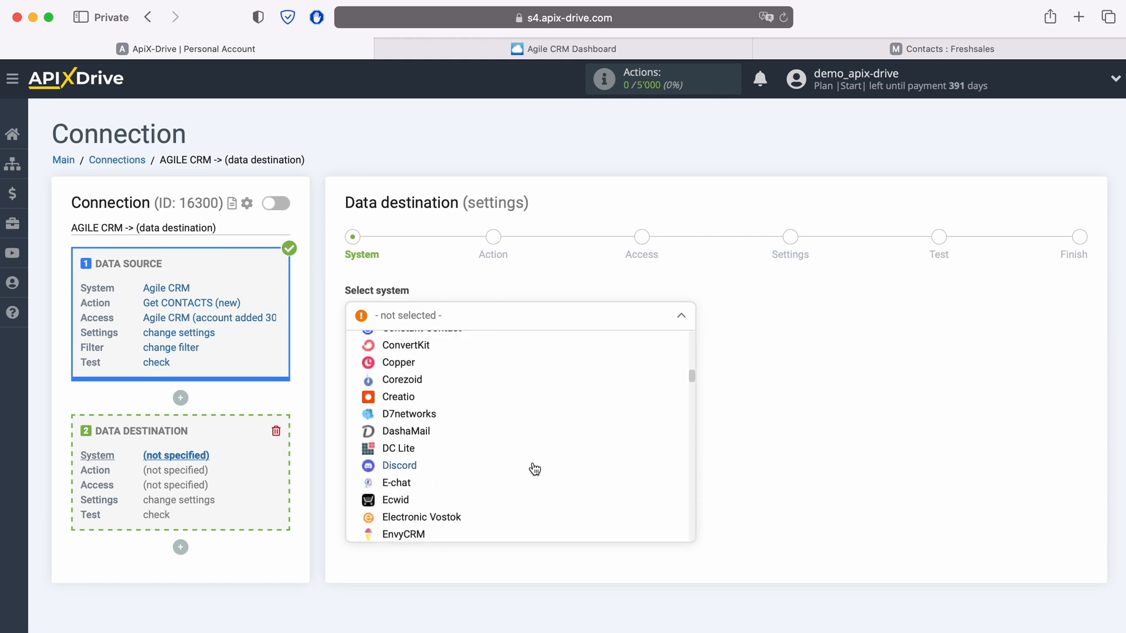
{"action": "scroll", "coordinate": [534, 469], "scroll_direction": "down", "scroll_amount": 5}
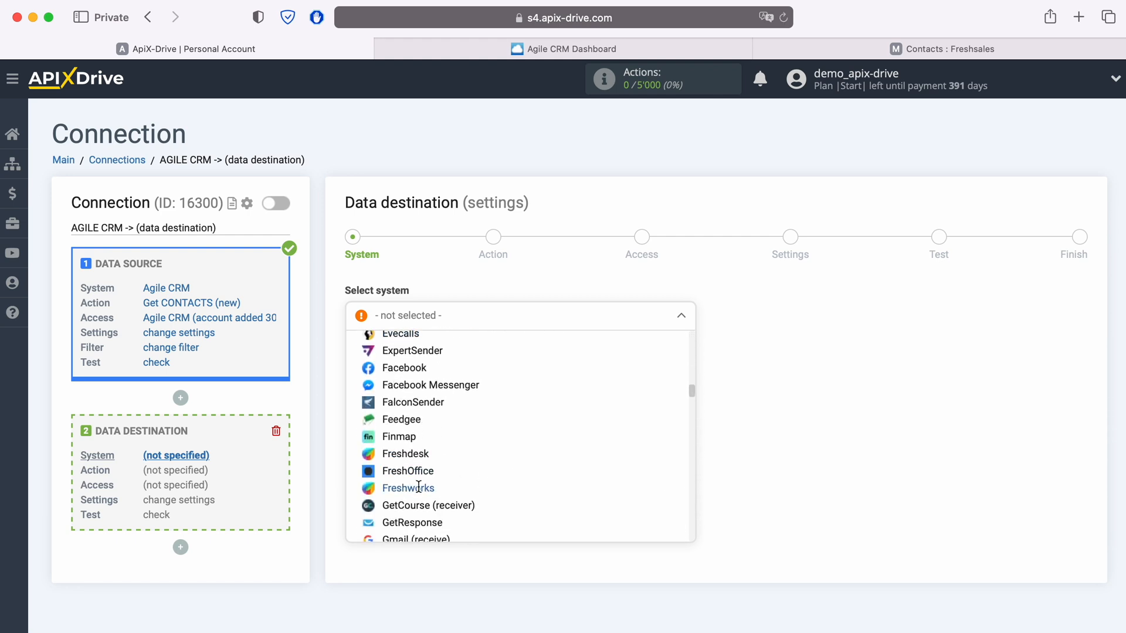
{"action": "left_click", "coordinate": [418, 486]}
{"action": "left_click", "coordinate": [442, 352]}
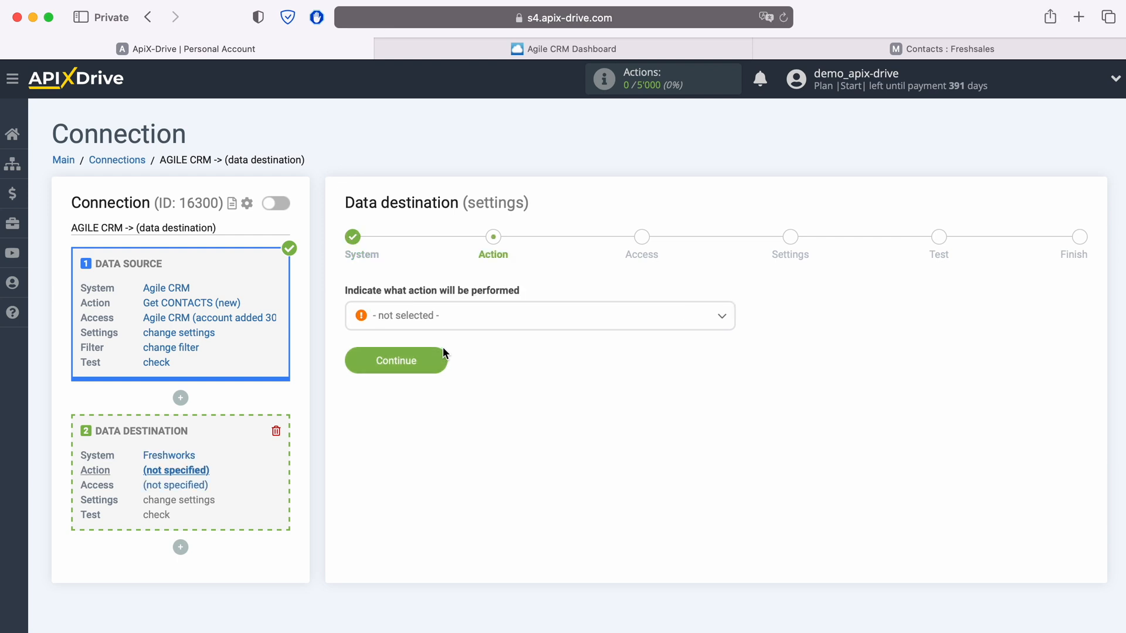
Step: Set the destination action to Create CONTACT and continue to account access
{"action": "left_click", "coordinate": [448, 322]}
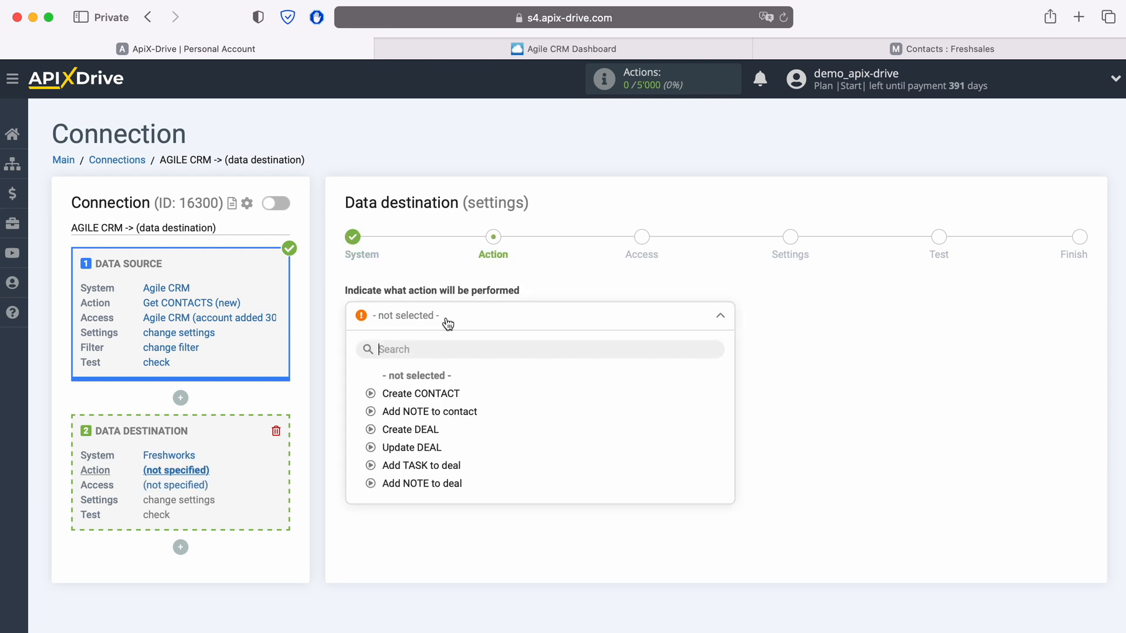
{"action": "left_click", "coordinate": [442, 393]}
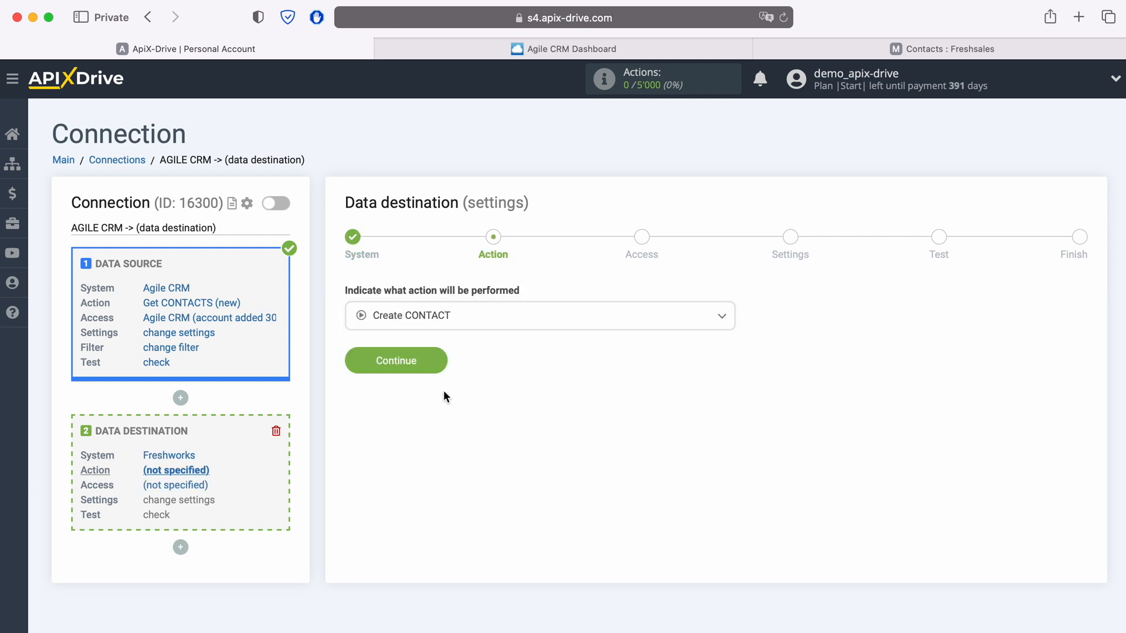
{"action": "left_click", "coordinate": [441, 361]}
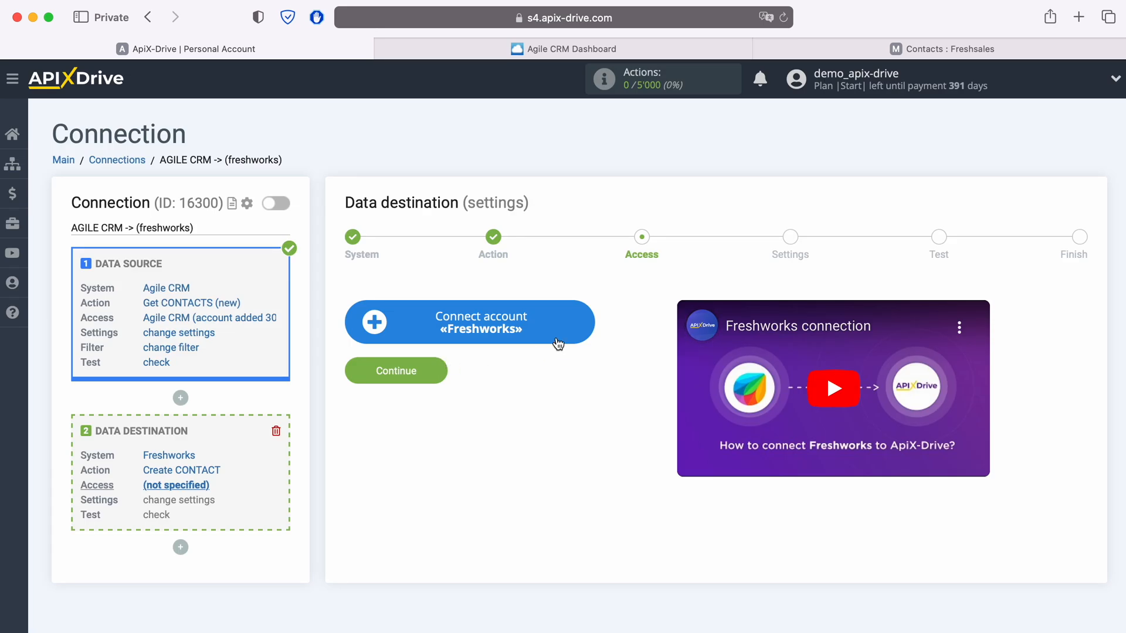
Step: Start a Freshworks account connection and copy the myfreshworks.com domain from the Freshsales address
{"action": "left_click", "coordinate": [589, 321]}
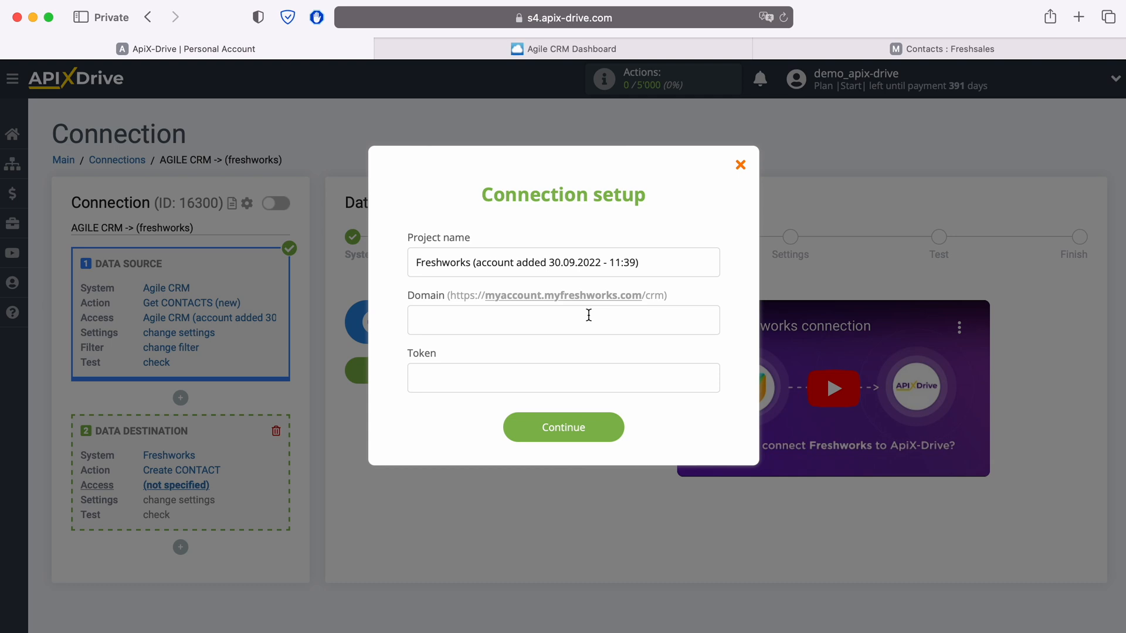
{"action": "left_click", "coordinate": [845, 53]}
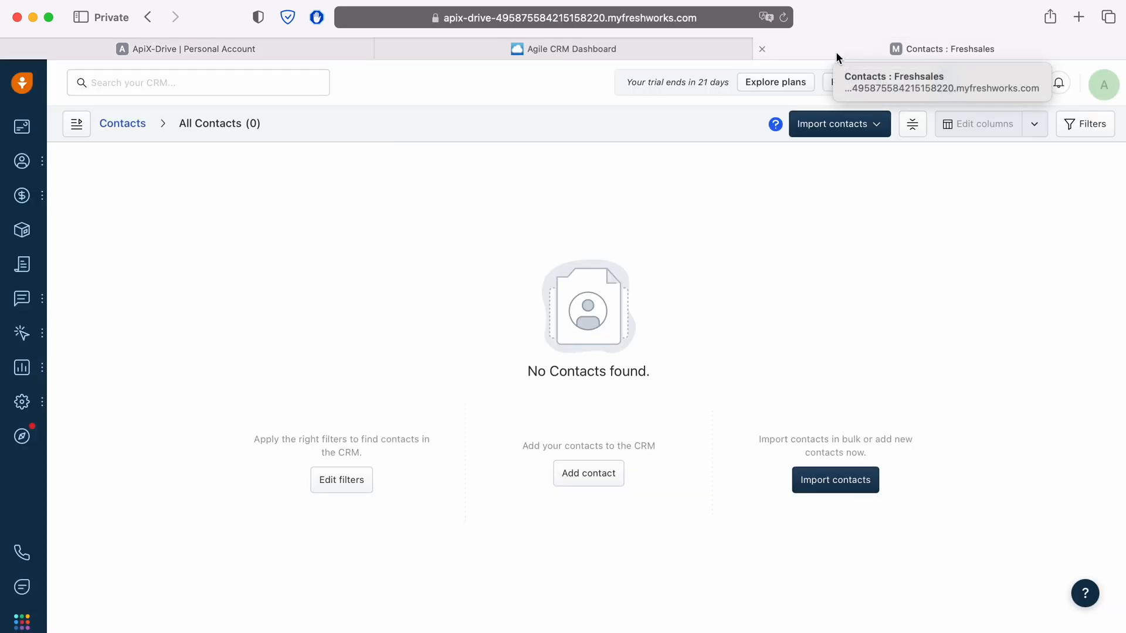
{"action": "left_click", "coordinate": [743, 18]}
{"action": "left_click", "coordinate": [746, 18]}
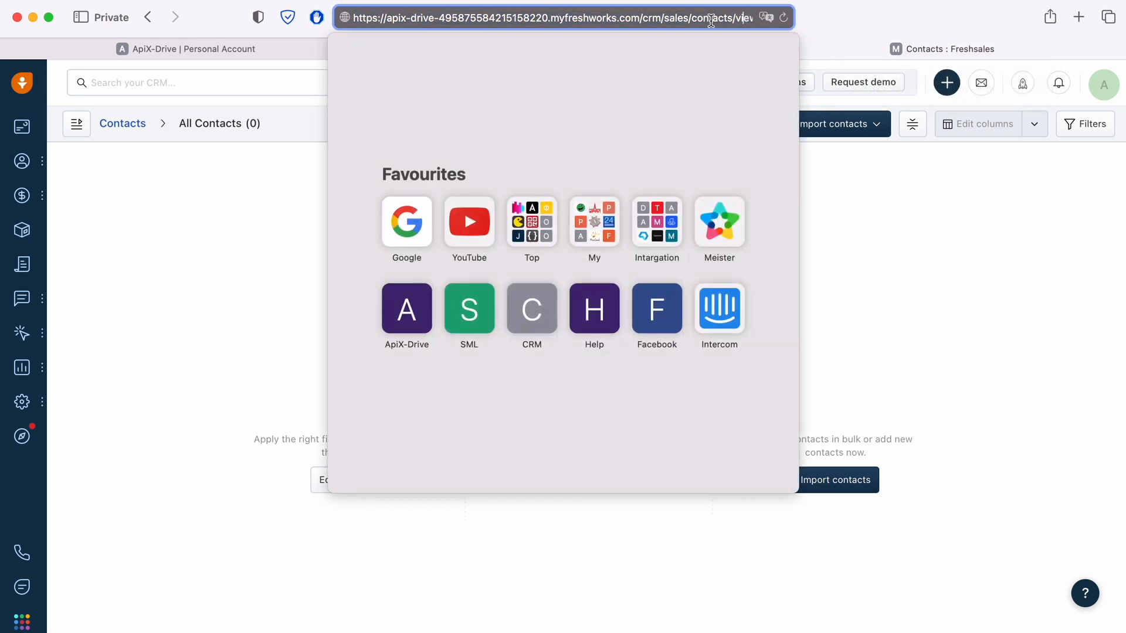
{"action": "left_click_drag", "start_coordinate": [385, 18], "coordinate": [638, 19]}
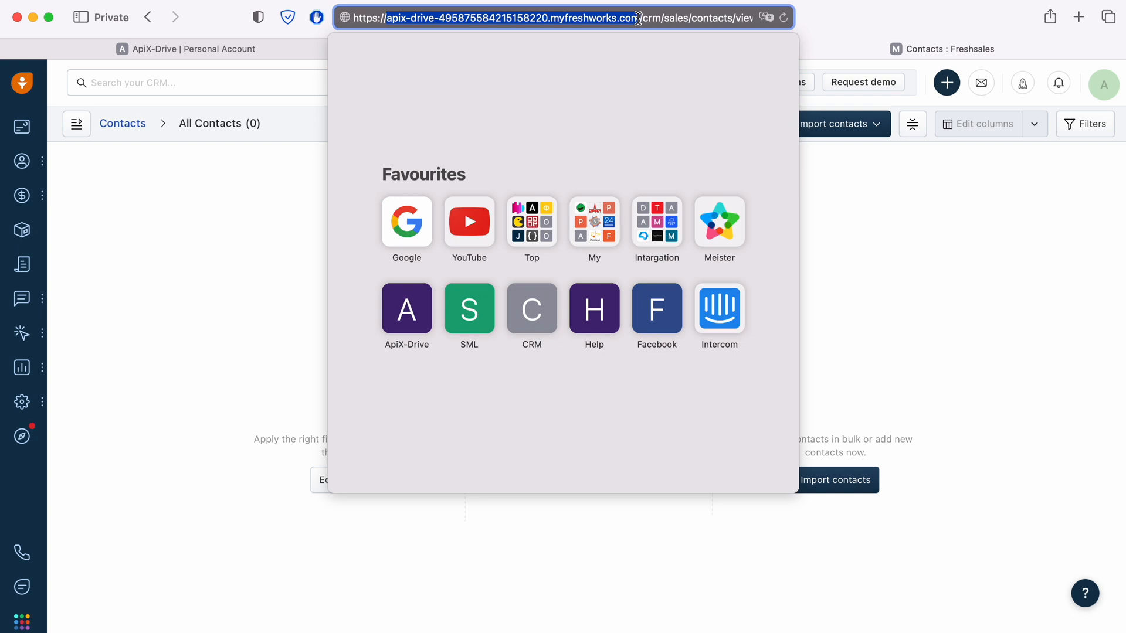
{"action": "right_click", "coordinate": [549, 20]}
{"action": "left_click", "coordinate": [561, 38]}
Step: Paste the Freshworks account domain into the Domain field
{"action": "left_click", "coordinate": [305, 44]}
{"action": "right_click", "coordinate": [446, 312]}
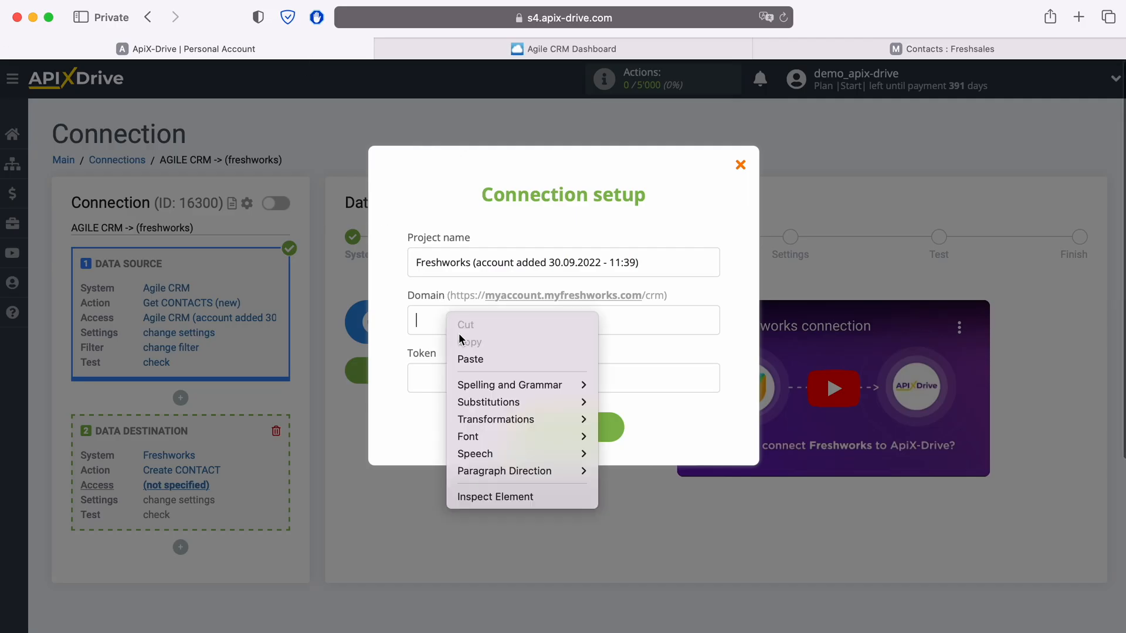
{"action": "left_click", "coordinate": [476, 358]}
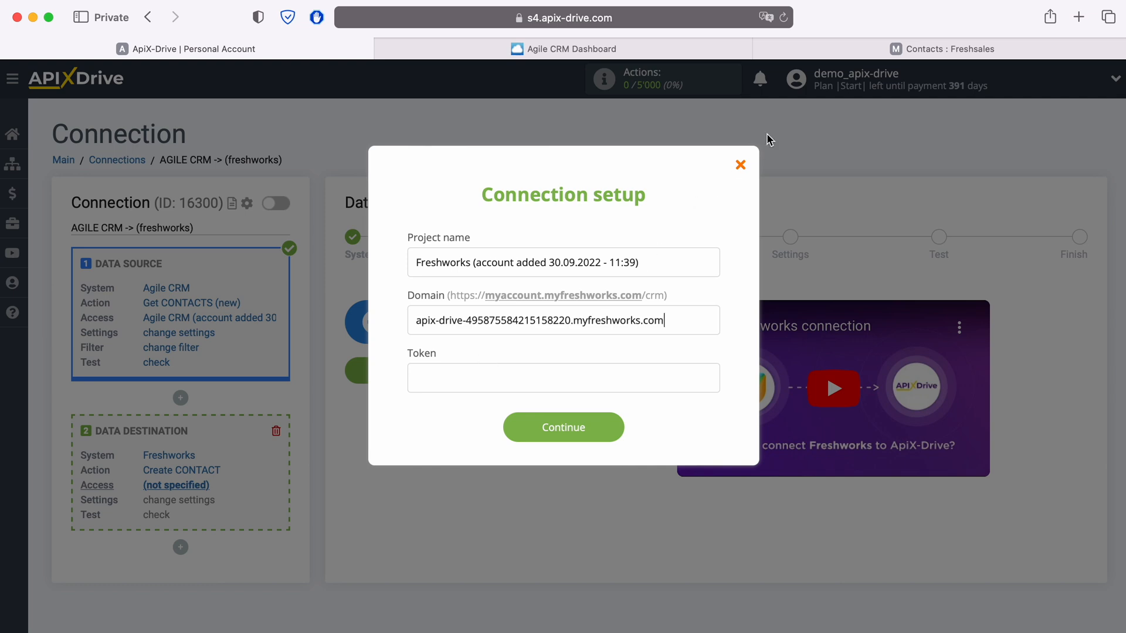
{"action": "left_click", "coordinate": [799, 49]}
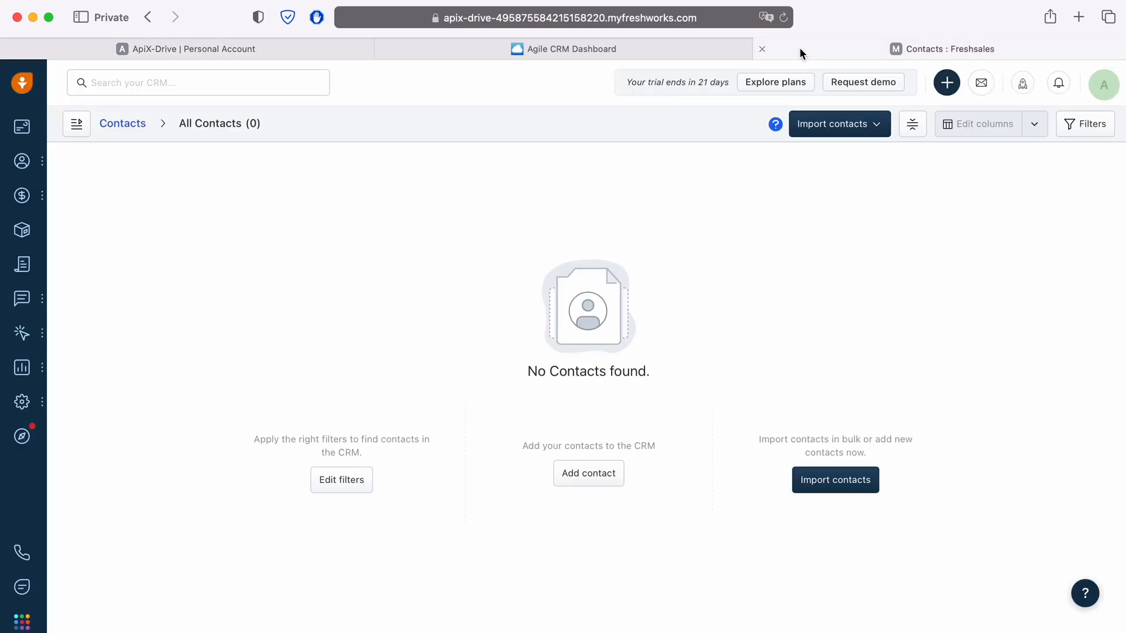
Step: Reveal the API key in Freshsales' API Settings and copy it
{"action": "left_click", "coordinate": [1097, 88]}
{"action": "left_click", "coordinate": [996, 289]}
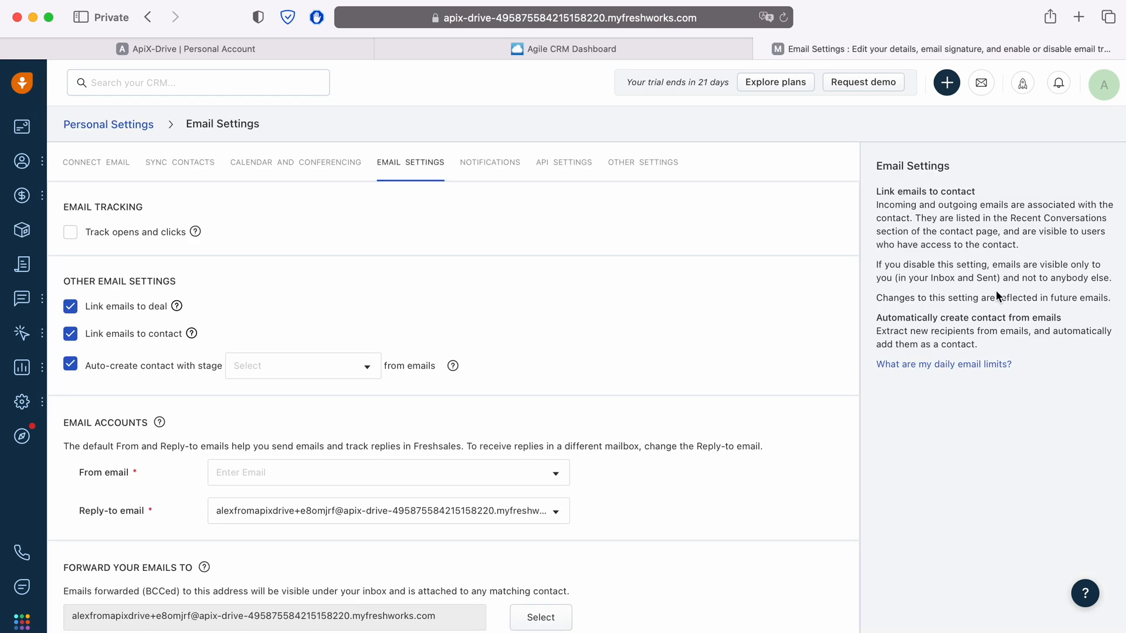
{"action": "left_click", "coordinate": [566, 161]}
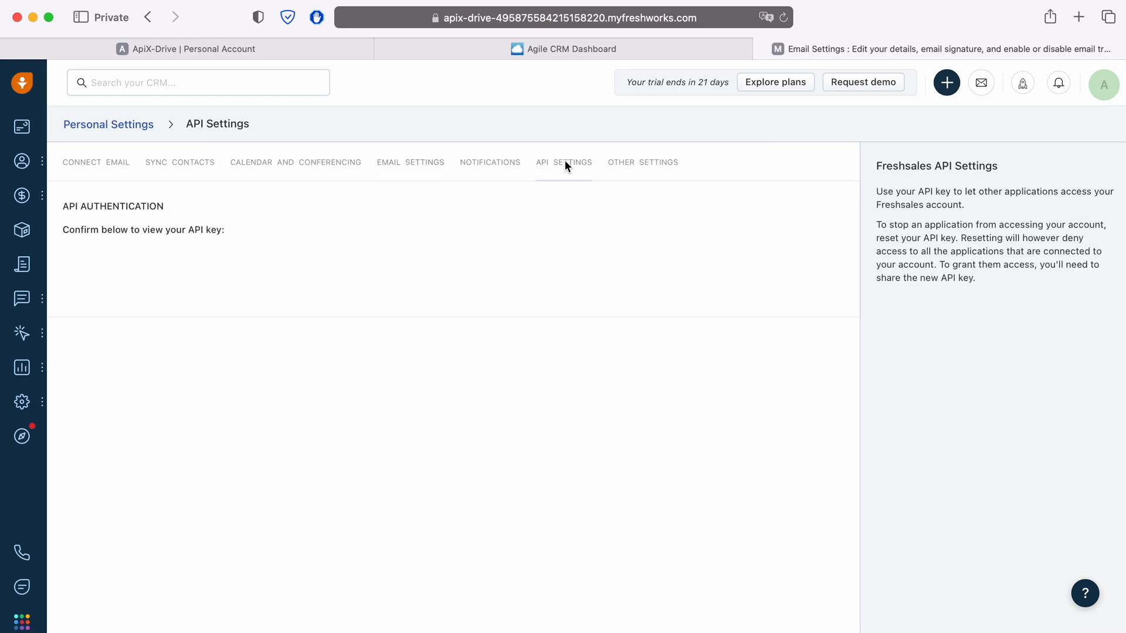
{"action": "left_click", "coordinate": [84, 268]}
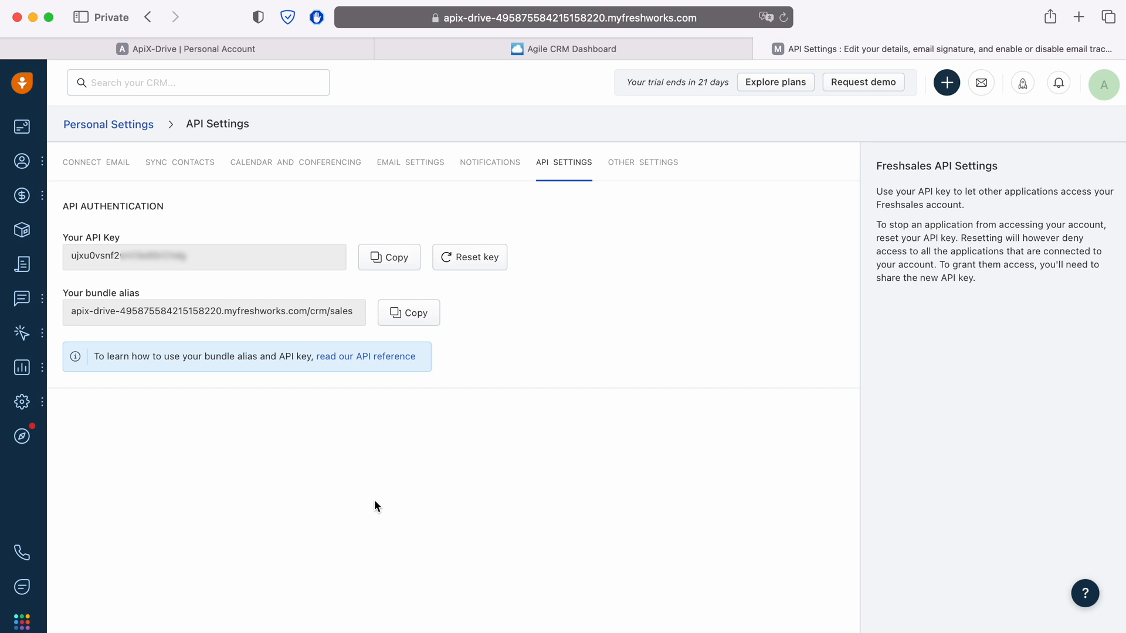
{"action": "left_click", "coordinate": [390, 262]}
{"action": "left_click", "coordinate": [258, 50]}
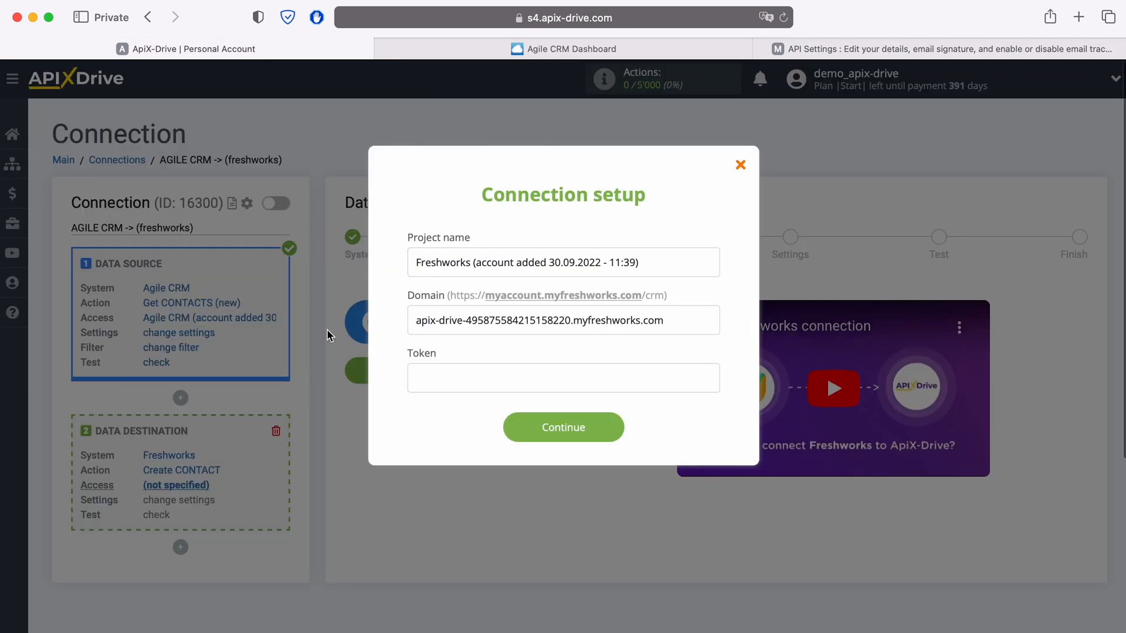
Step: Paste the API key as the Token, save the Freshworks connection, and select it as login
{"action": "right_click", "coordinate": [418, 378]}
{"action": "left_click", "coordinate": [455, 418]}
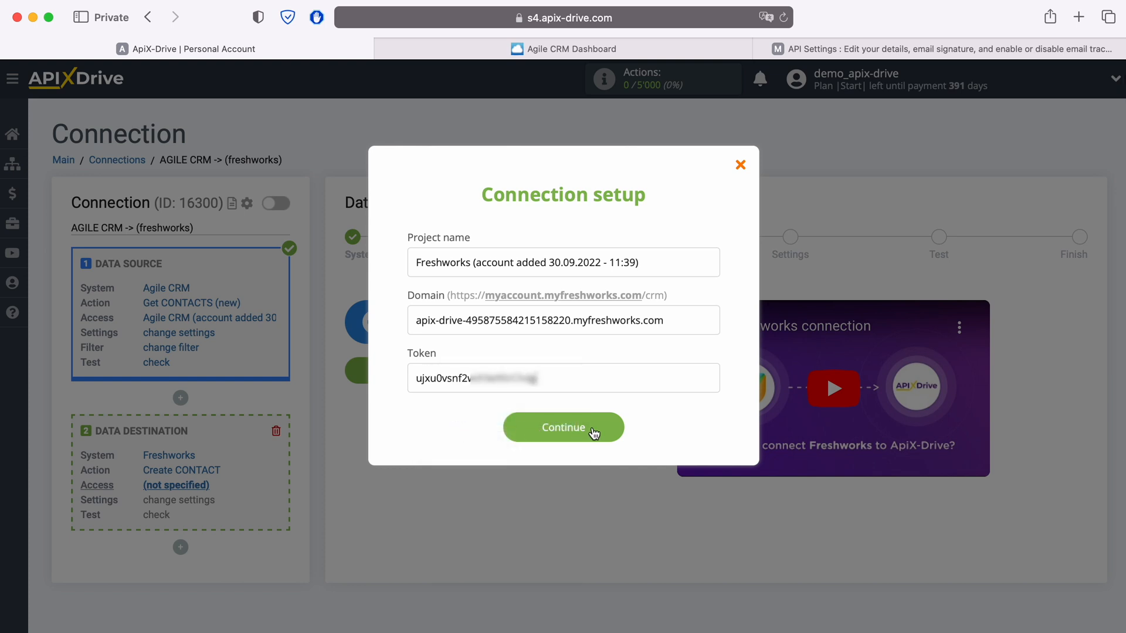
{"action": "left_click", "coordinate": [610, 431]}
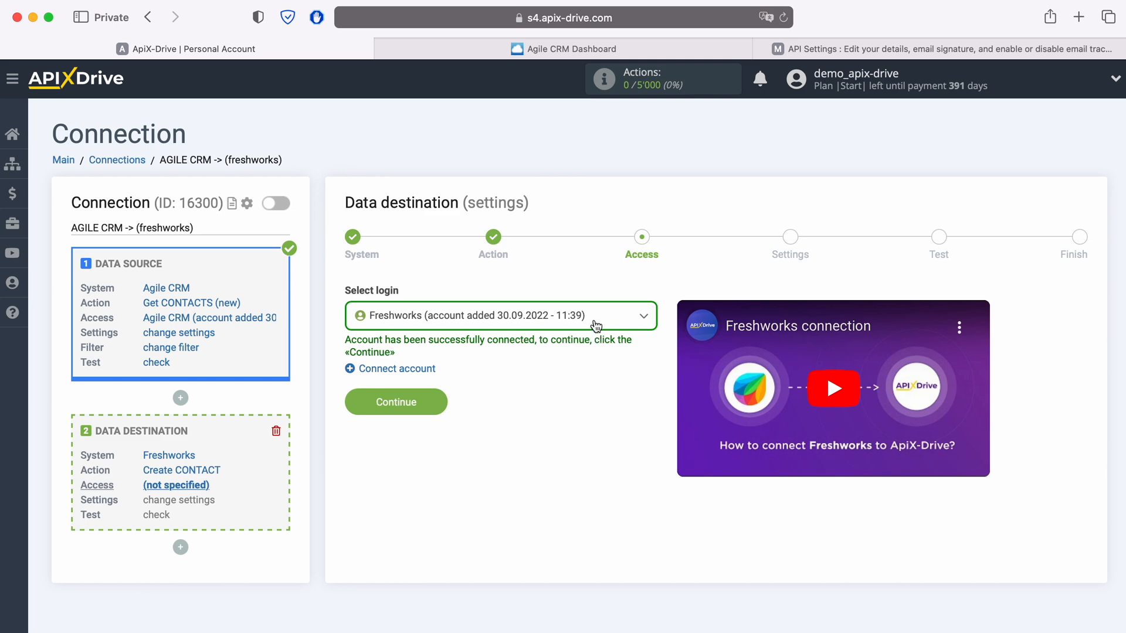
{"action": "left_click", "coordinate": [597, 326]}
{"action": "left_click", "coordinate": [583, 414]}
Step: Map the Freshworks Emails and First name fields to Agile CRM's email and first name
{"action": "left_click", "coordinate": [440, 402]}
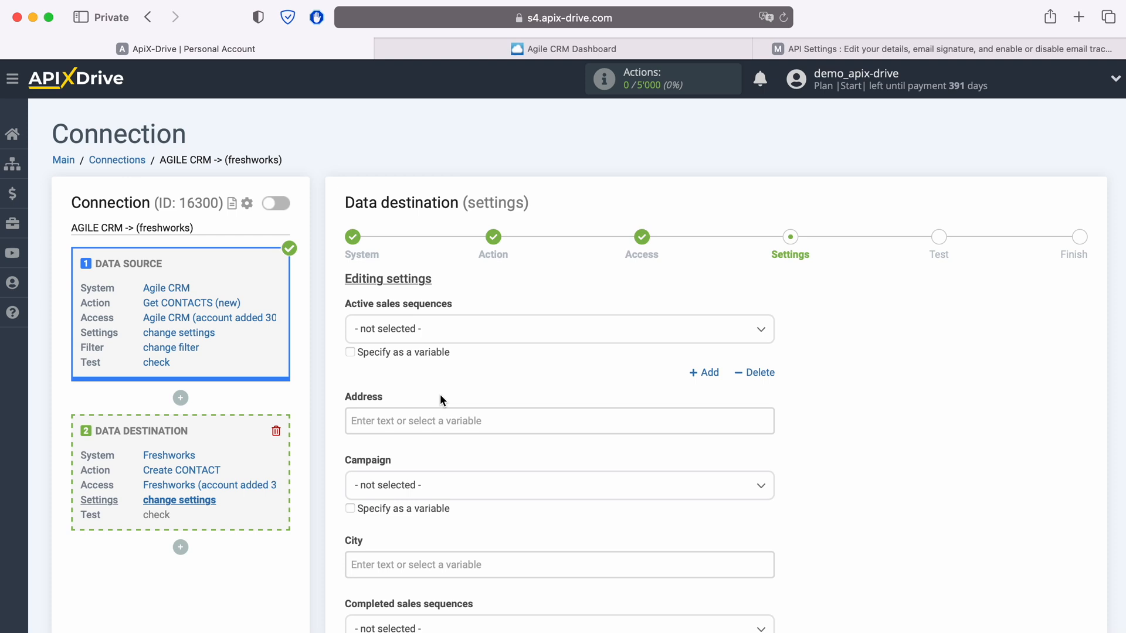
{"action": "scroll", "coordinate": [440, 399], "scroll_direction": "down", "scroll_amount": 5}
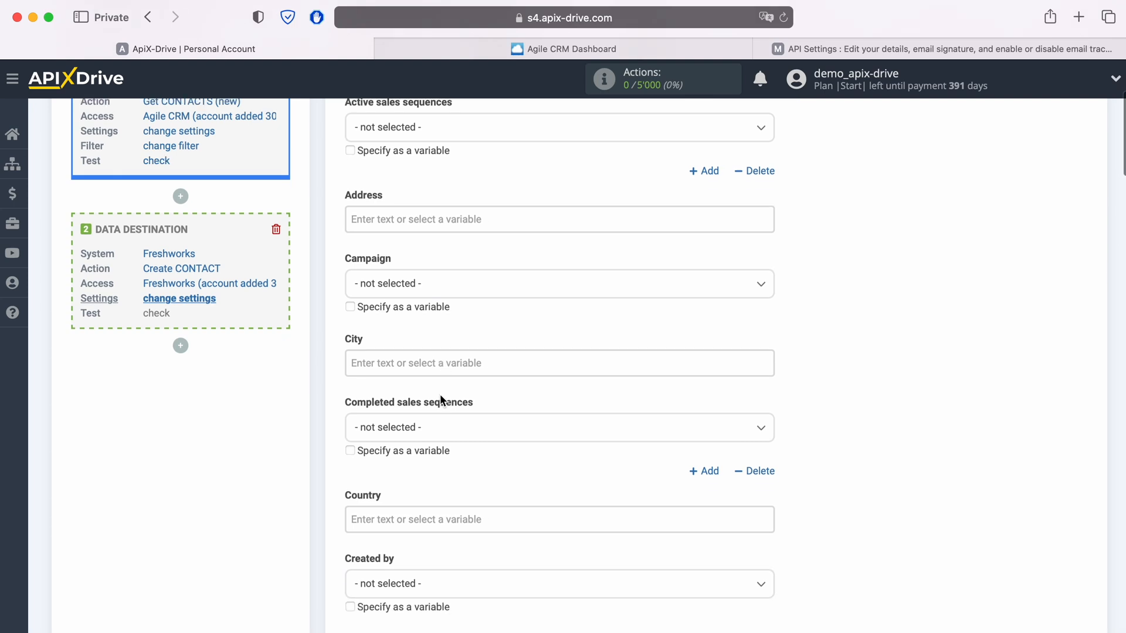
{"action": "scroll", "coordinate": [440, 397], "scroll_direction": "down", "scroll_amount": 7}
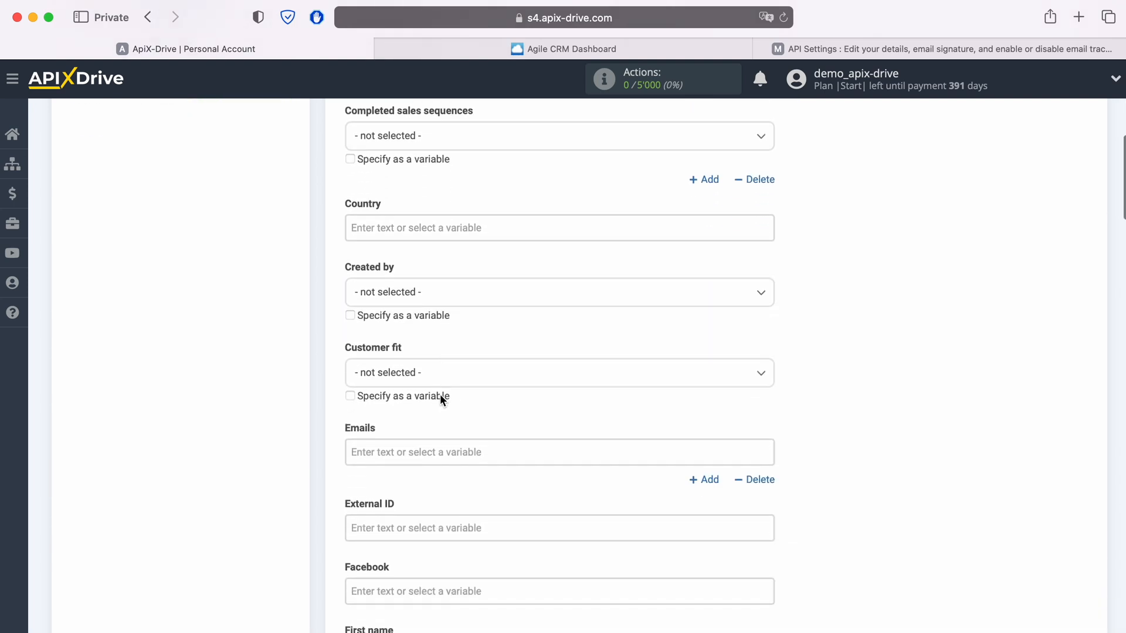
{"action": "scroll", "coordinate": [440, 397], "scroll_direction": "down", "scroll_amount": 2}
{"action": "left_click", "coordinate": [439, 373]}
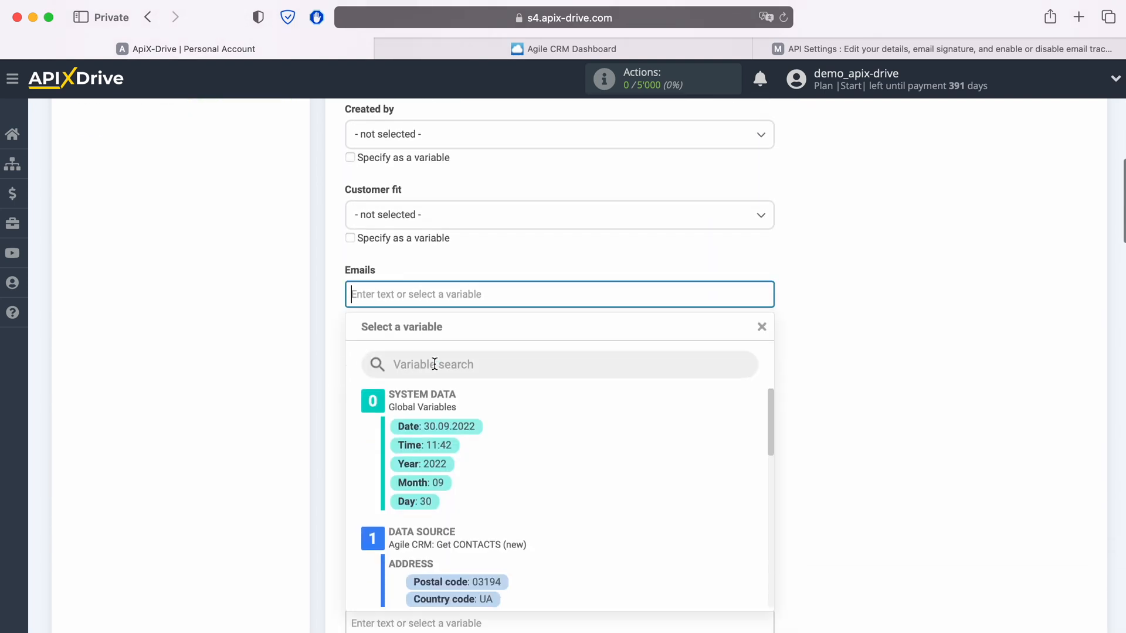
{"action": "scroll", "coordinate": [597, 372], "scroll_direction": "down", "scroll_amount": 5}
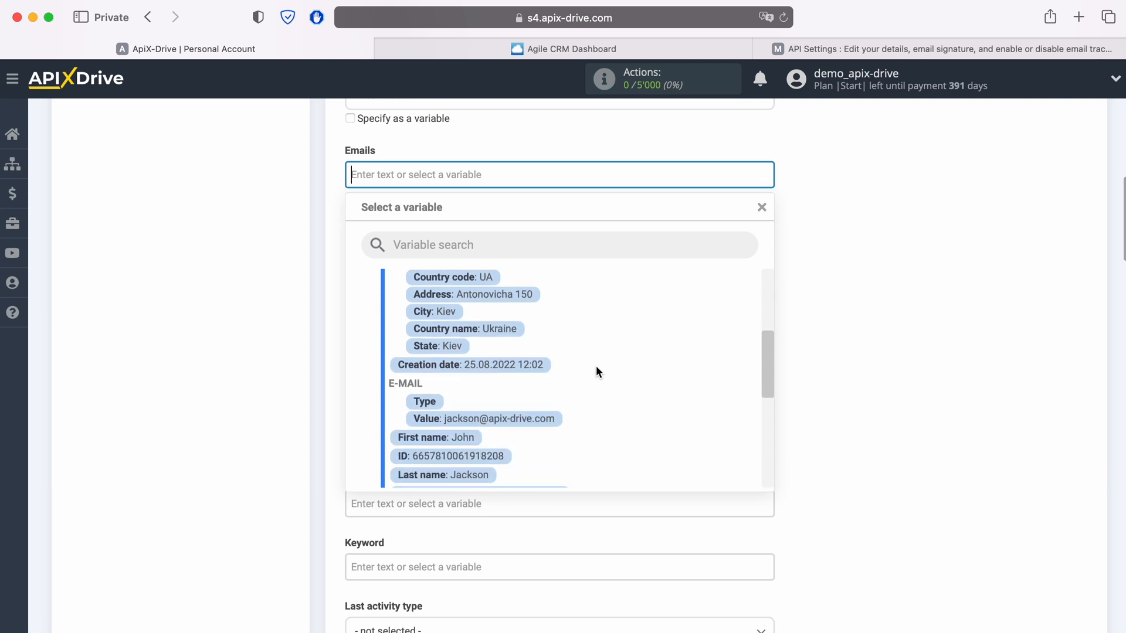
{"action": "left_click", "coordinate": [545, 414]}
{"action": "scroll", "coordinate": [539, 407], "scroll_direction": "down", "scroll_amount": 3}
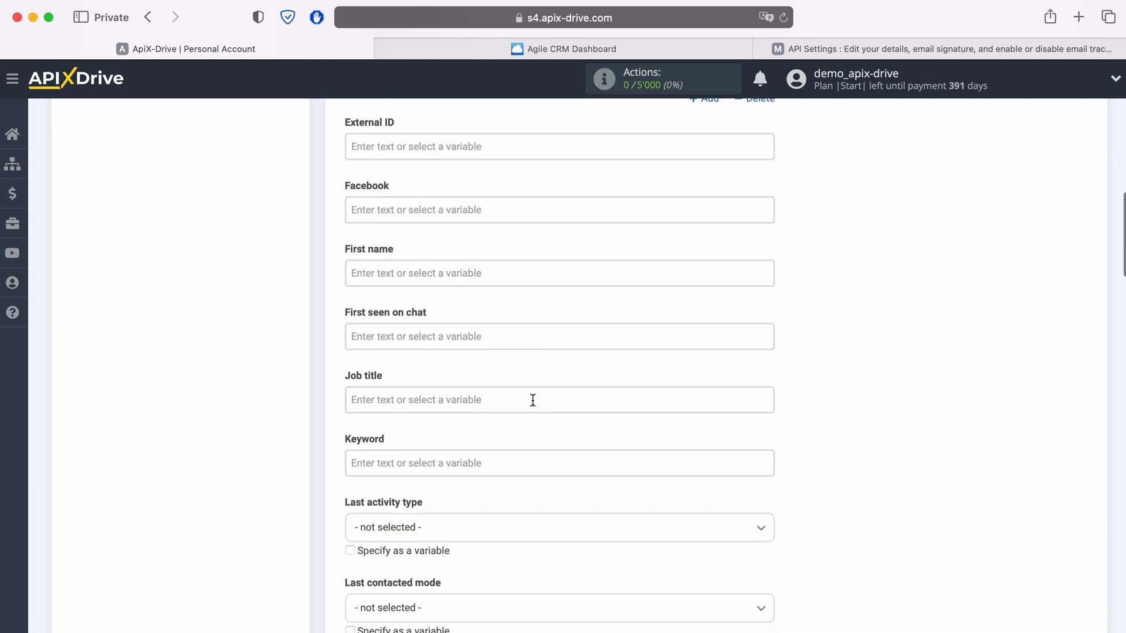
{"action": "left_click", "coordinate": [459, 274]}
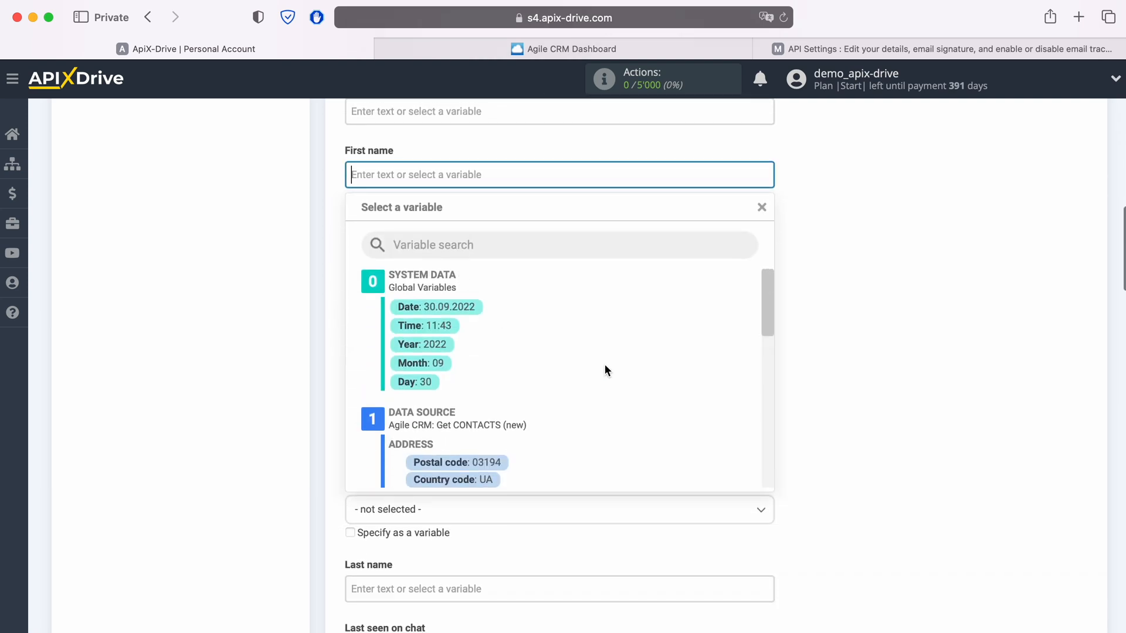
{"action": "scroll", "coordinate": [605, 365], "scroll_direction": "down", "scroll_amount": 8}
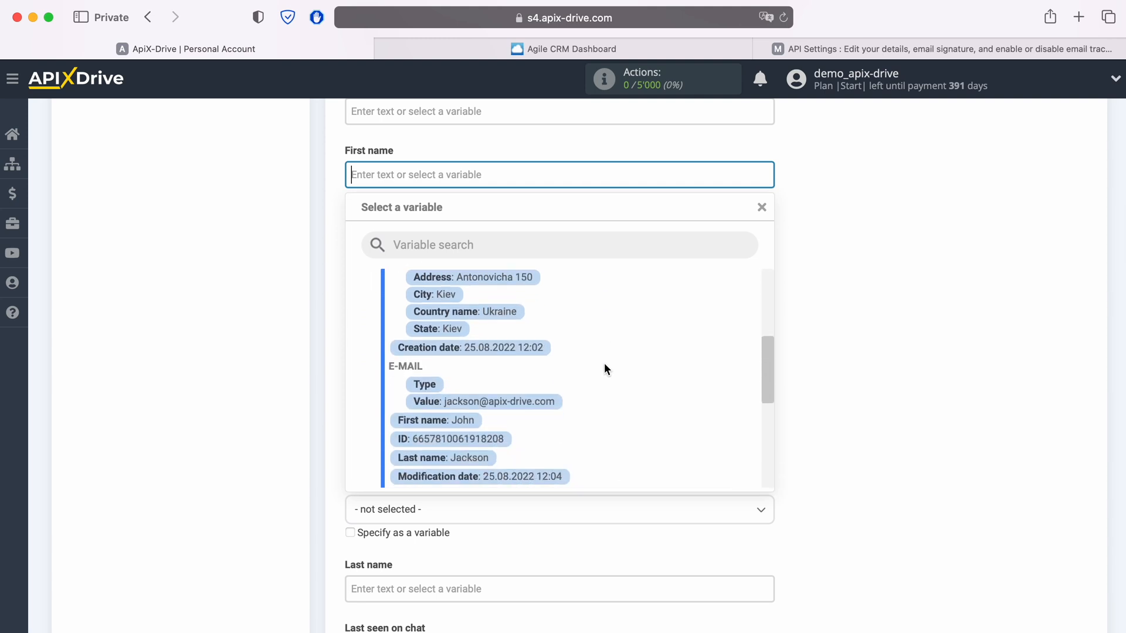
{"action": "left_click", "coordinate": [456, 378]}
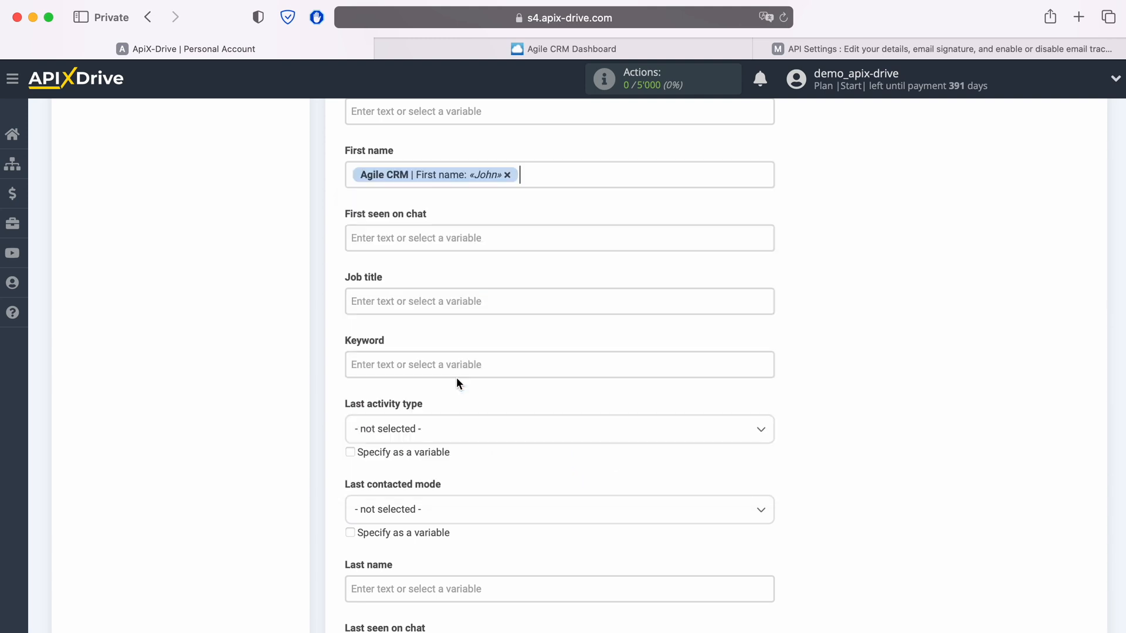
Step: Set the Job title field to 'New CONTACT from AgileCRM'
{"action": "left_click", "coordinate": [431, 308]}
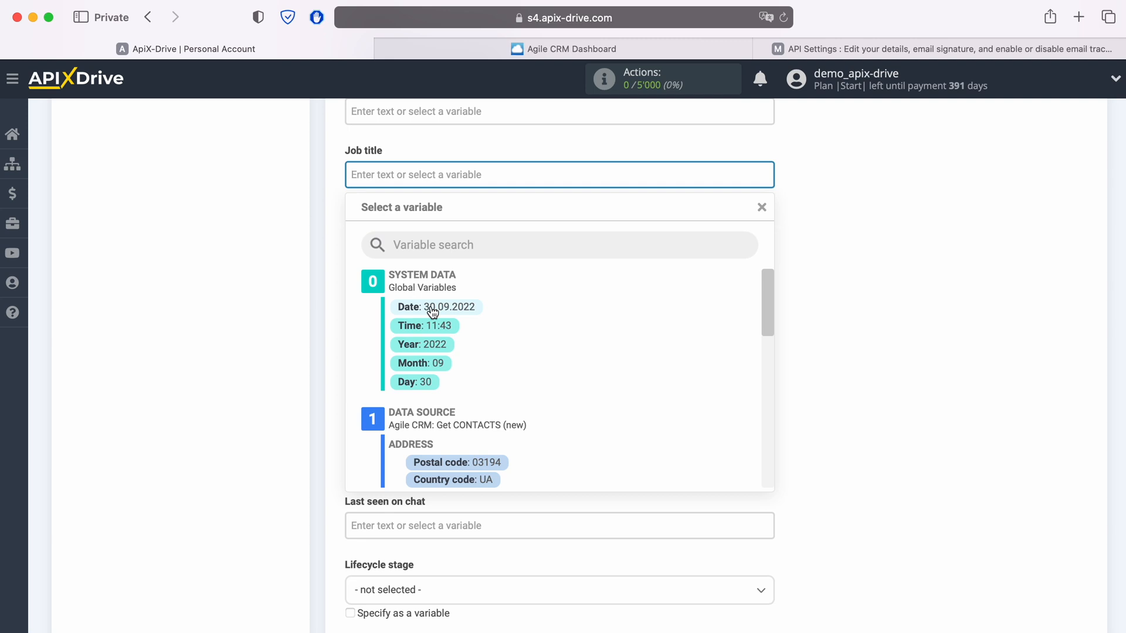
{"action": "type", "text": "New CO"}
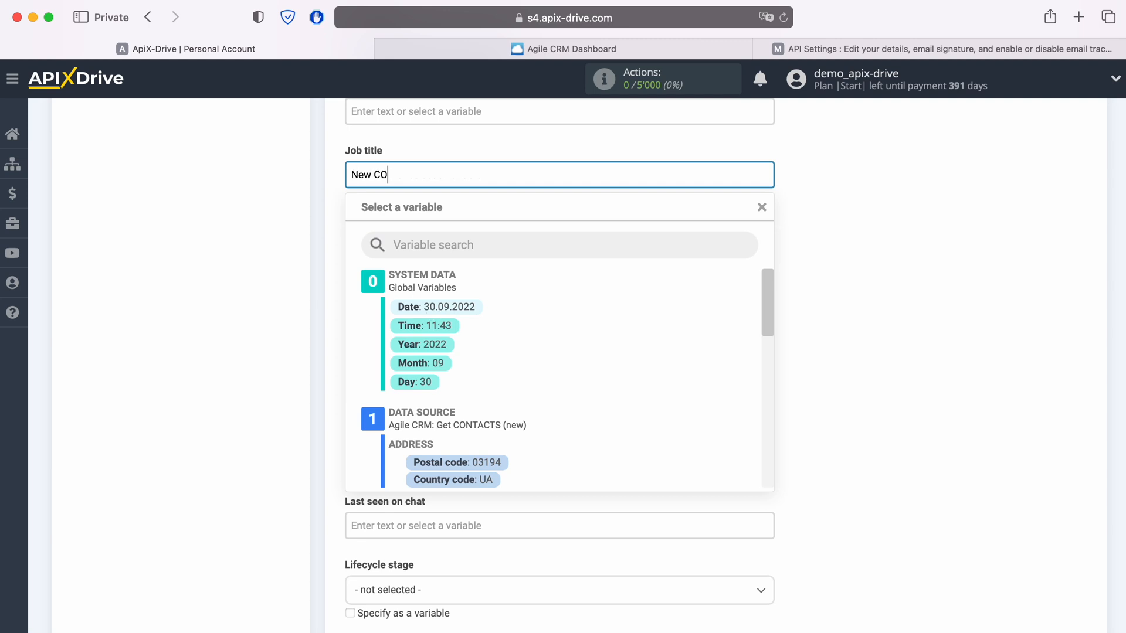
{"action": "type", "text": "NTACT from AgileCRM"}
{"action": "left_click", "coordinate": [245, 283]}
{"action": "scroll", "coordinate": [448, 316], "scroll_direction": "down", "scroll_amount": 3}
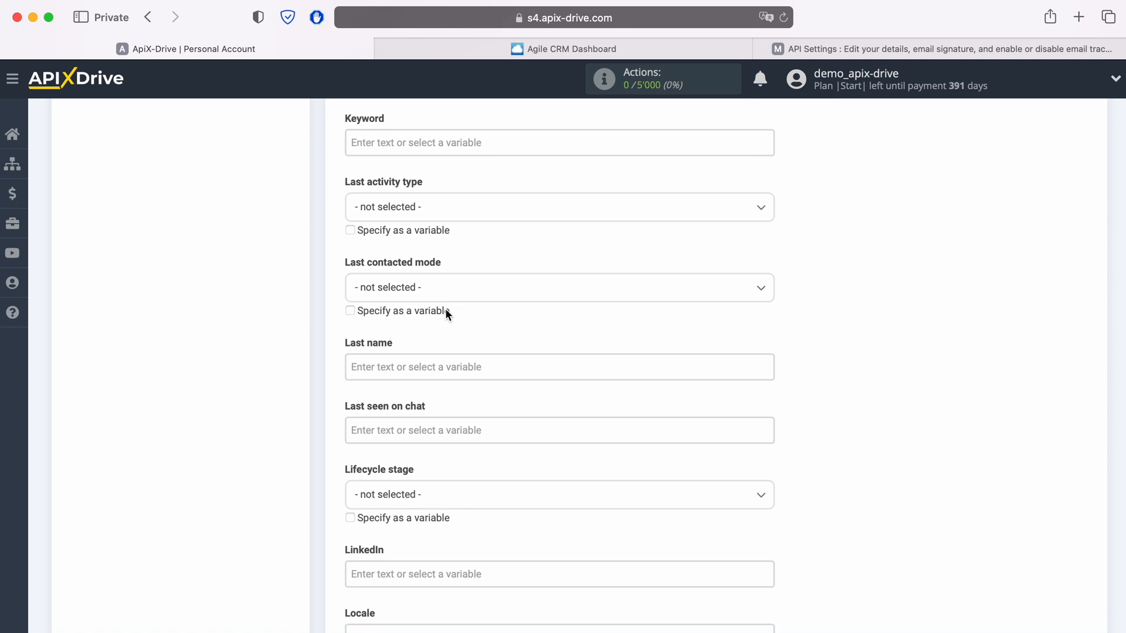
Step: Map Last name to the Agile CRM last name and set Lifecycle stage to Lead
{"action": "scroll", "coordinate": [445, 308], "scroll_direction": "down", "scroll_amount": 2}
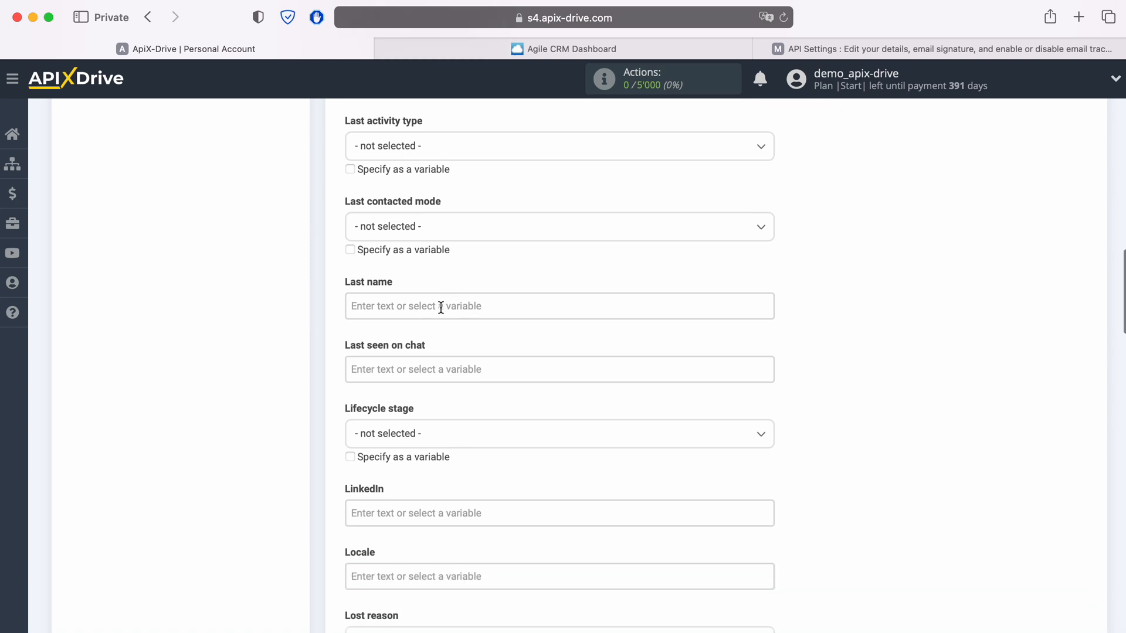
{"action": "left_click", "coordinate": [441, 307]}
{"action": "scroll", "coordinate": [564, 358], "scroll_direction": "down", "scroll_amount": 5}
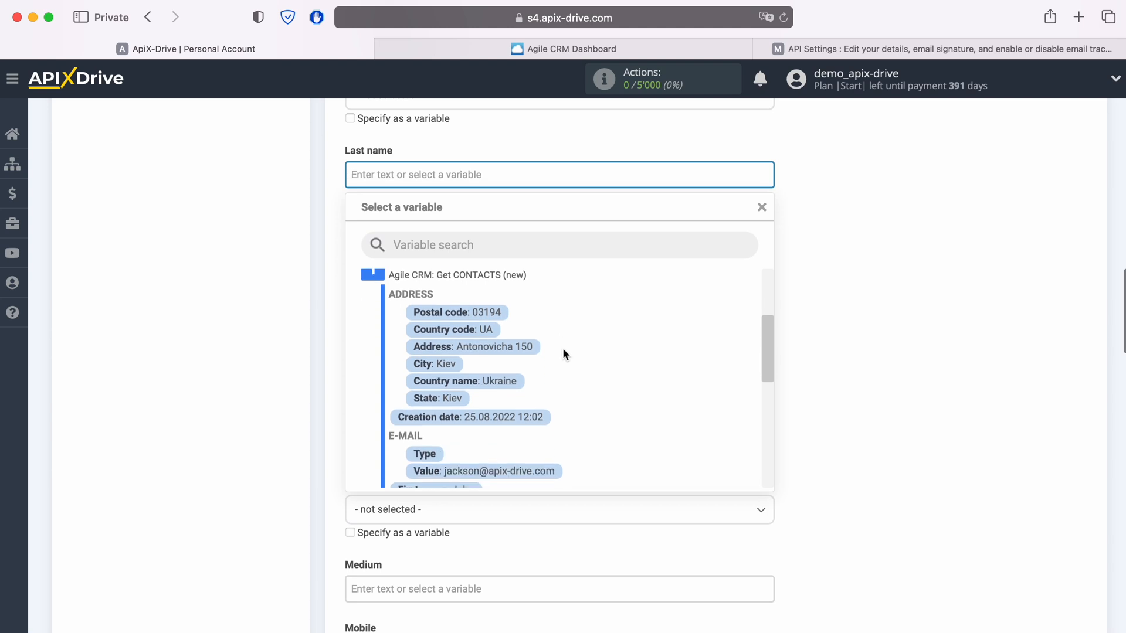
{"action": "scroll", "coordinate": [561, 347], "scroll_direction": "down", "scroll_amount": 3}
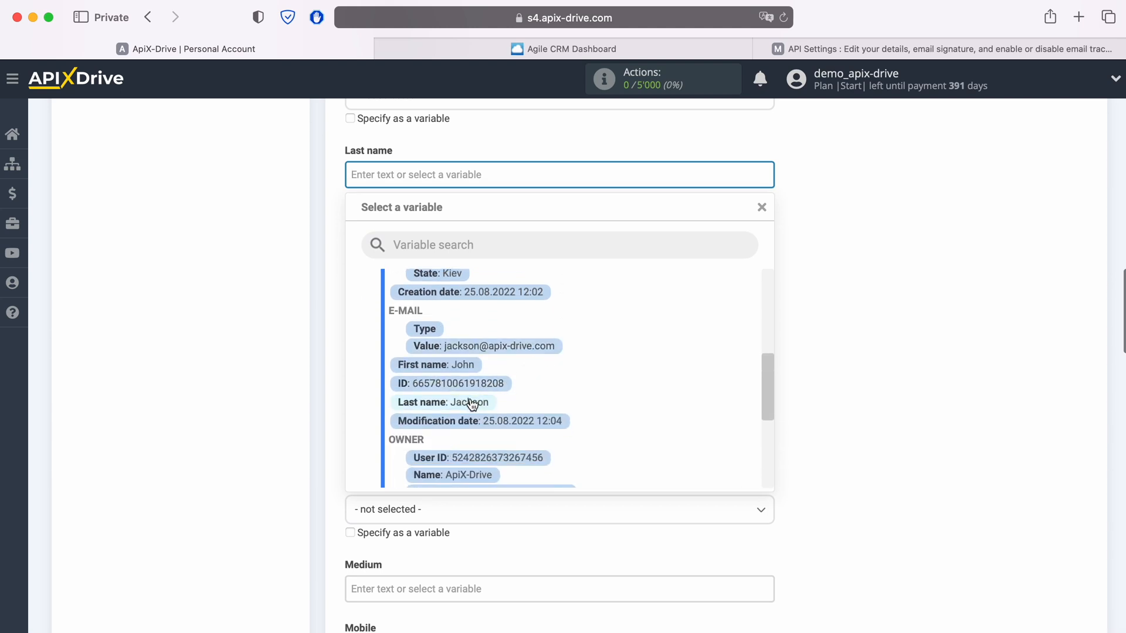
{"action": "left_click", "coordinate": [472, 402]}
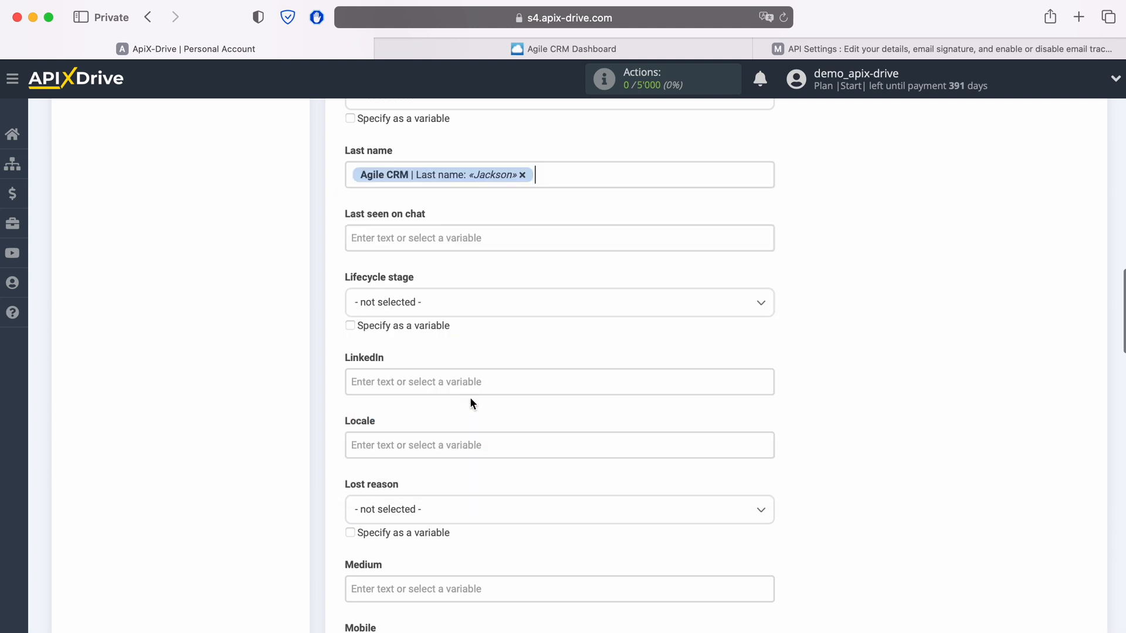
{"action": "left_click", "coordinate": [450, 312]}
{"action": "left_click", "coordinate": [380, 382]}
Step: Fill Mobile and Other phone numbers with the Agile CRM phone value
{"action": "scroll", "coordinate": [467, 380], "scroll_direction": "down", "scroll_amount": 4}
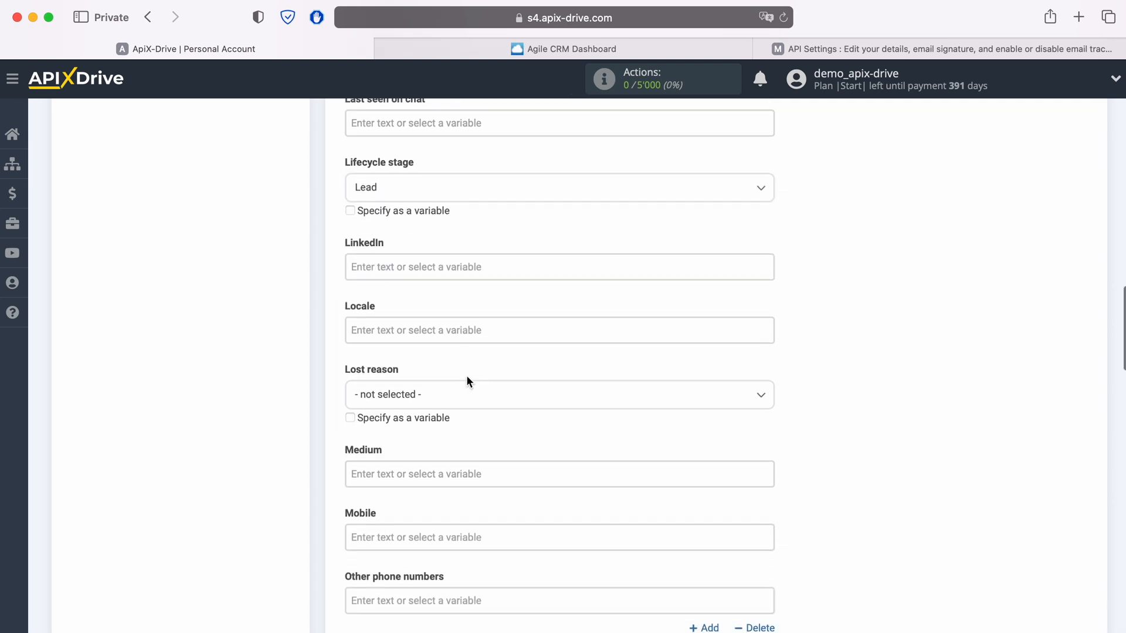
{"action": "scroll", "coordinate": [467, 380], "scroll_direction": "down", "scroll_amount": 5}
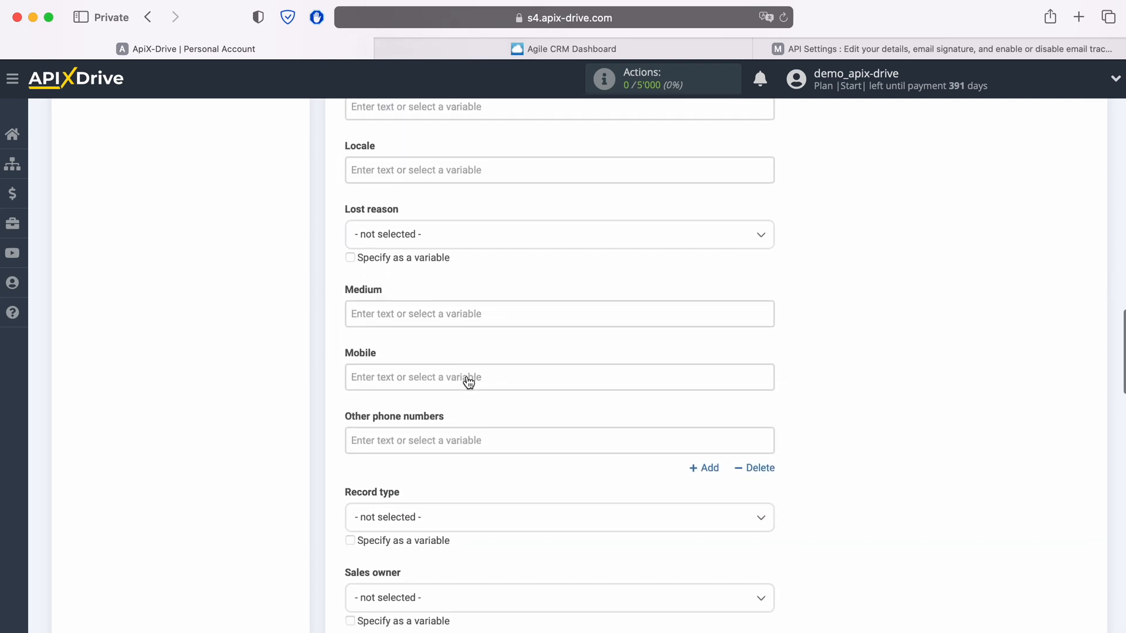
{"action": "left_click", "coordinate": [466, 360]}
{"action": "scroll", "coordinate": [565, 403], "scroll_direction": "down", "scroll_amount": 5}
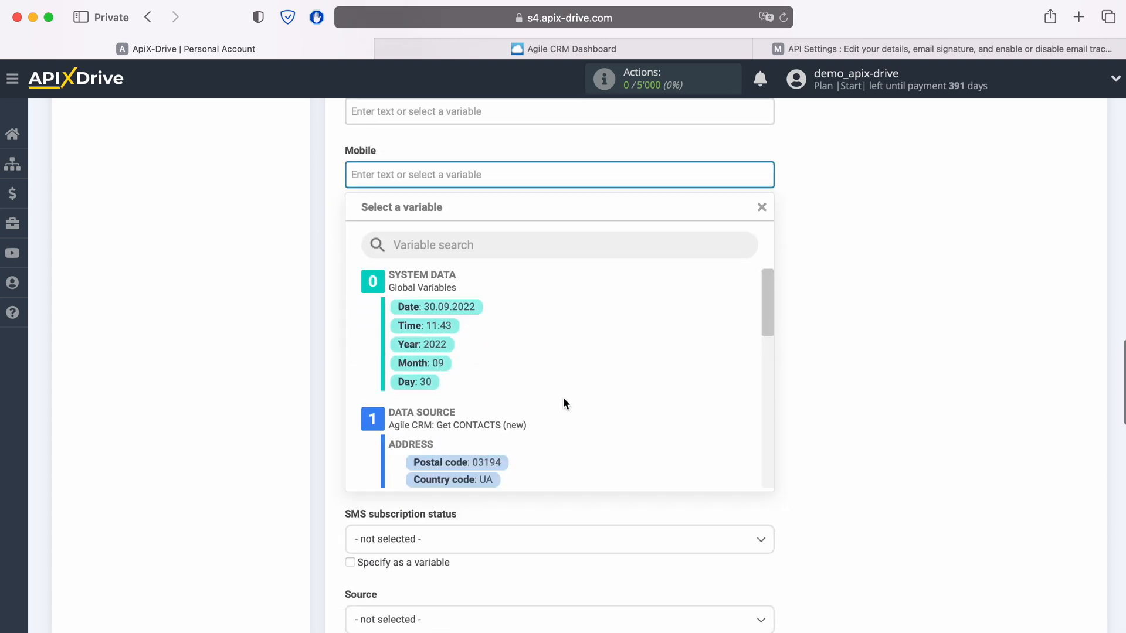
{"action": "scroll", "coordinate": [562, 397], "scroll_direction": "down", "scroll_amount": 6}
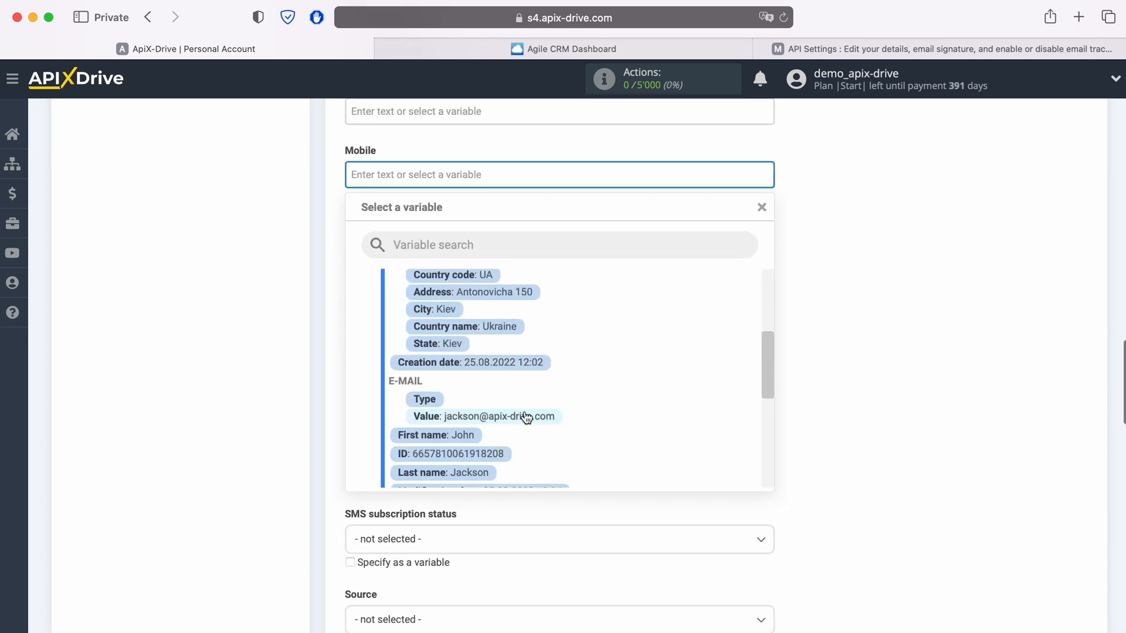
{"action": "scroll", "coordinate": [526, 417], "scroll_direction": "down", "scroll_amount": 5}
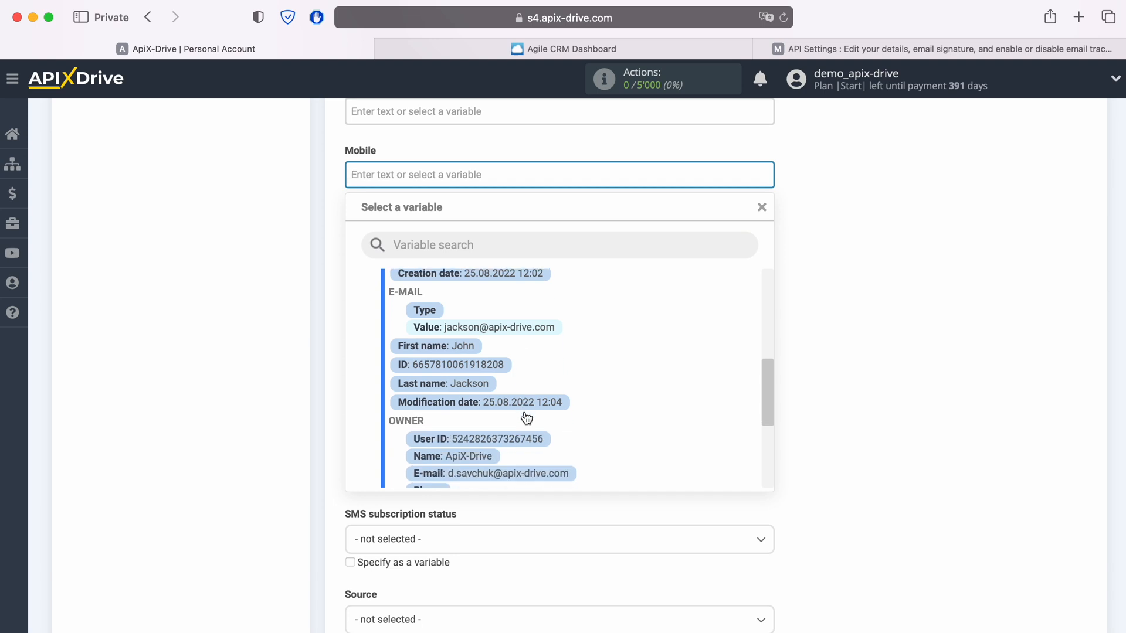
{"action": "left_click", "coordinate": [500, 435]}
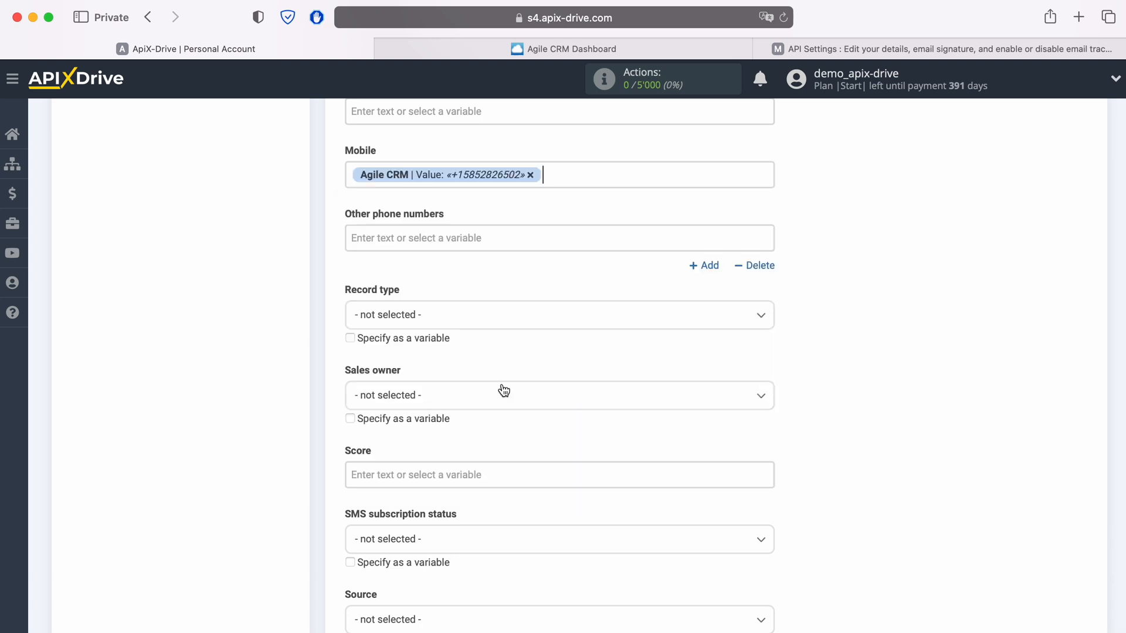
{"action": "left_click", "coordinate": [473, 237]}
{"action": "scroll", "coordinate": [539, 393], "scroll_direction": "down", "scroll_amount": 10}
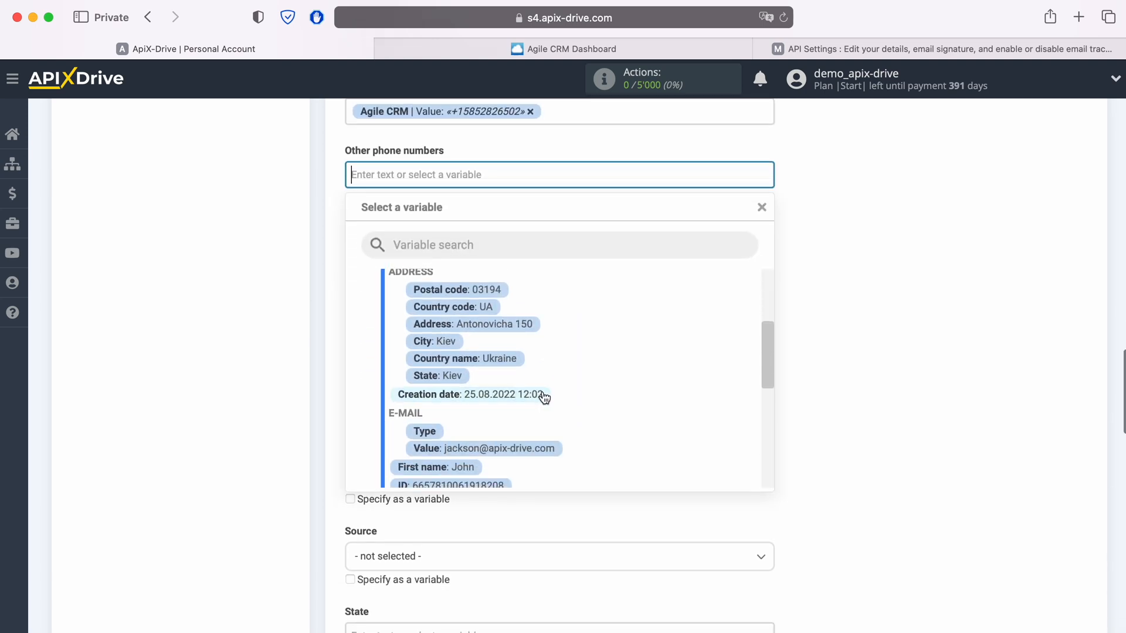
{"action": "scroll", "coordinate": [549, 389], "scroll_direction": "down", "scroll_amount": 5}
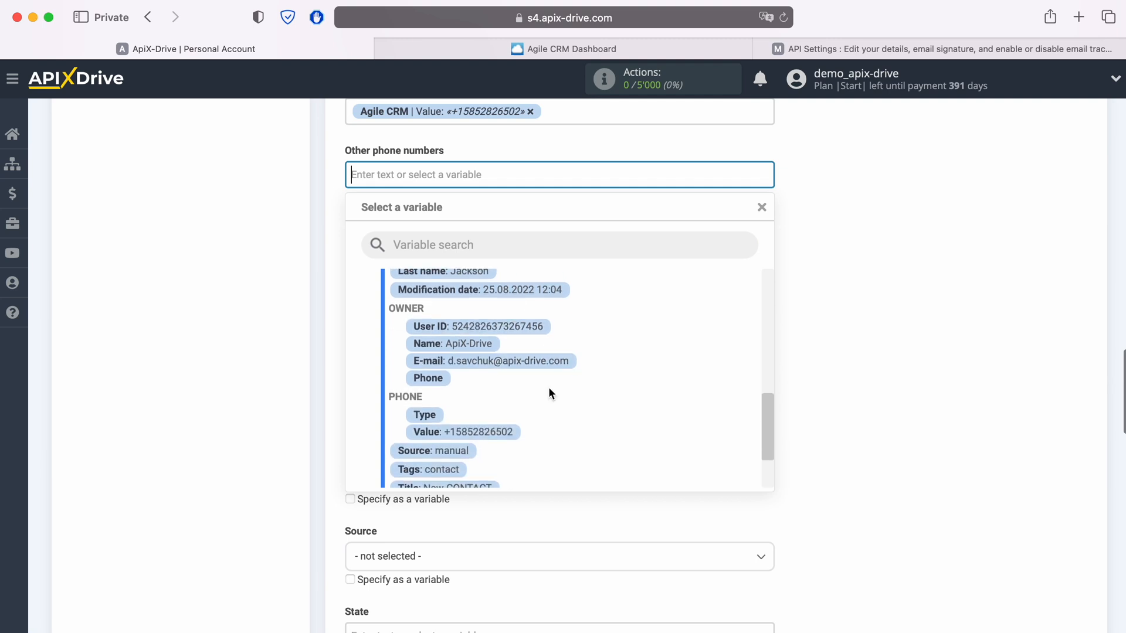
{"action": "left_click", "coordinate": [503, 413]}
Step: Set the contact Status to New
{"action": "scroll", "coordinate": [504, 413], "scroll_direction": "down", "scroll_amount": 4}
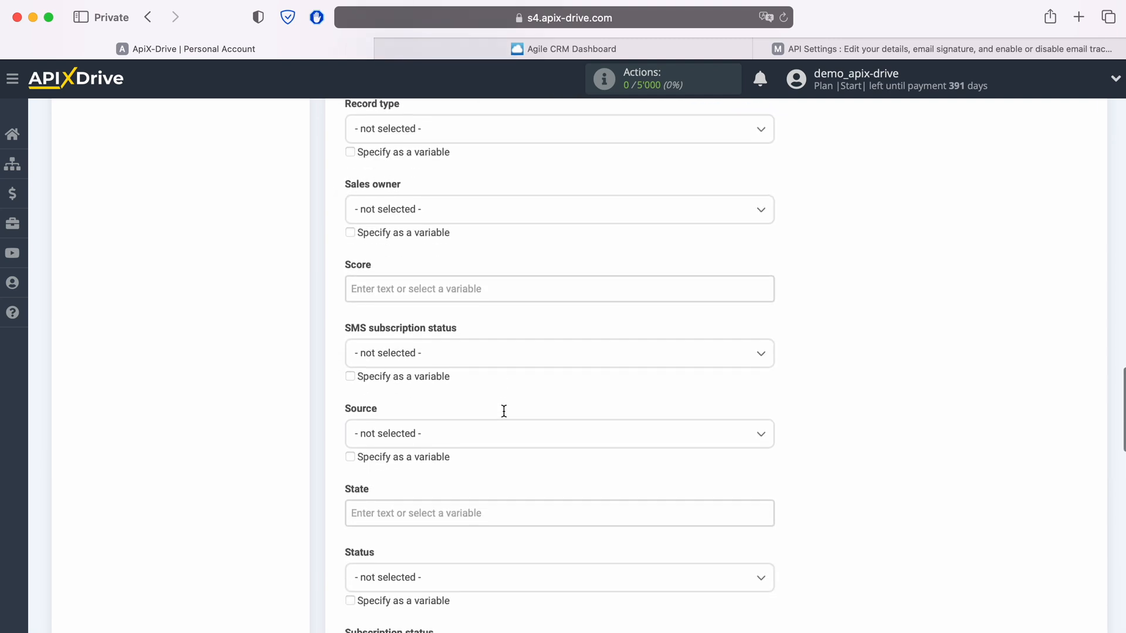
{"action": "scroll", "coordinate": [504, 416], "scroll_direction": "down", "scroll_amount": 3}
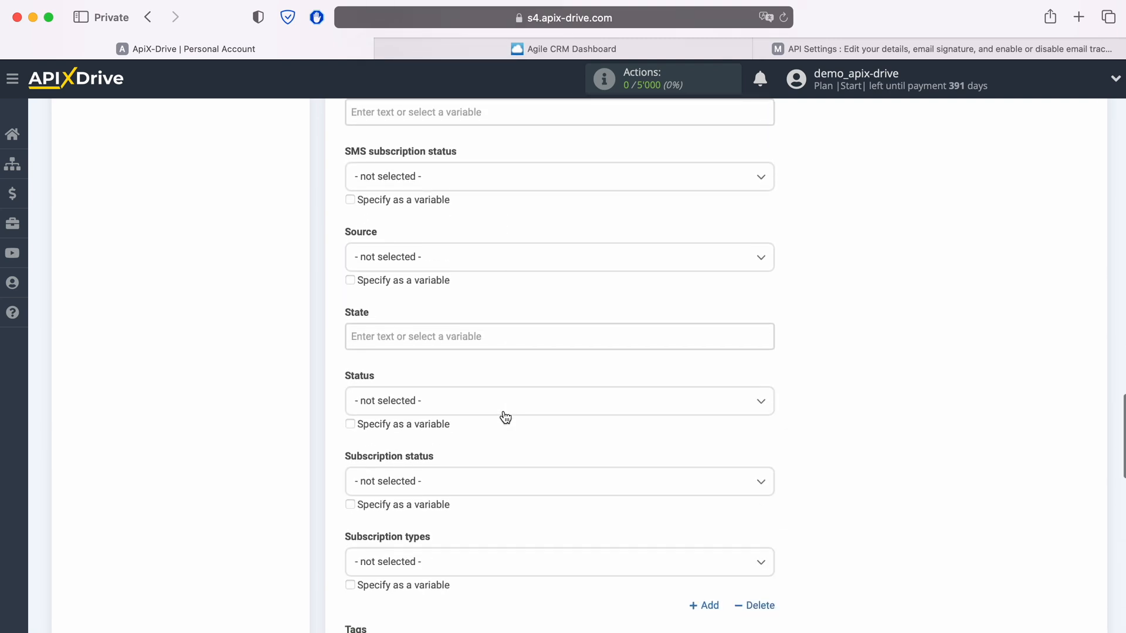
{"action": "left_click", "coordinate": [488, 402]}
{"action": "left_click", "coordinate": [375, 480]}
Step: Map Work email to the Agile CRM e-mail value
{"action": "scroll", "coordinate": [534, 431], "scroll_direction": "down", "scroll_amount": 6}
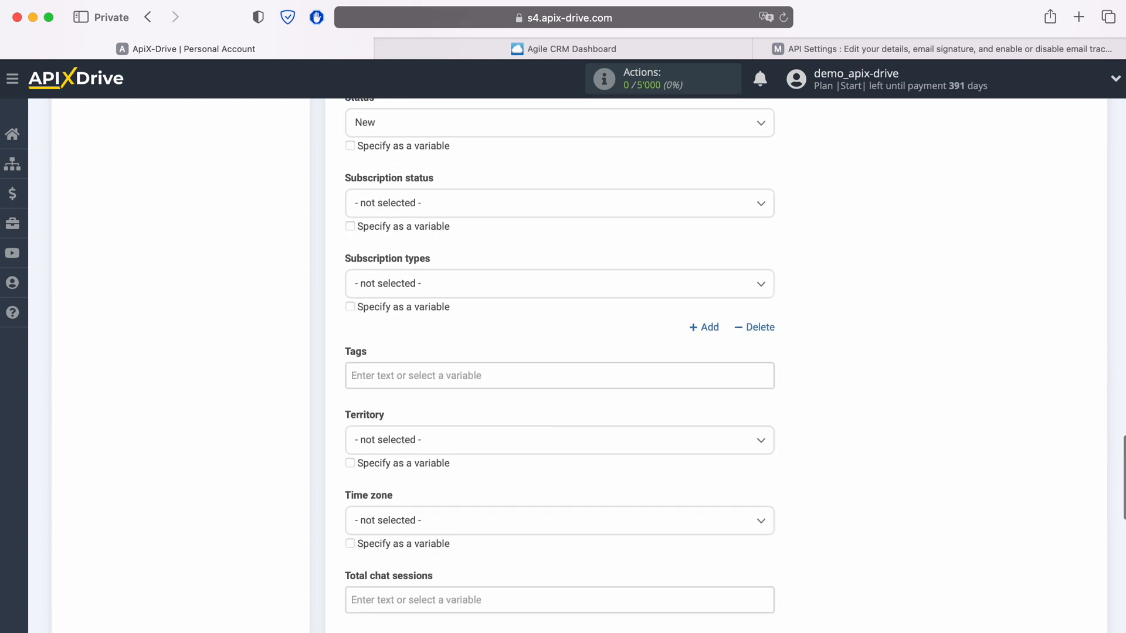
{"action": "scroll", "coordinate": [533, 424], "scroll_direction": "down", "scroll_amount": 4}
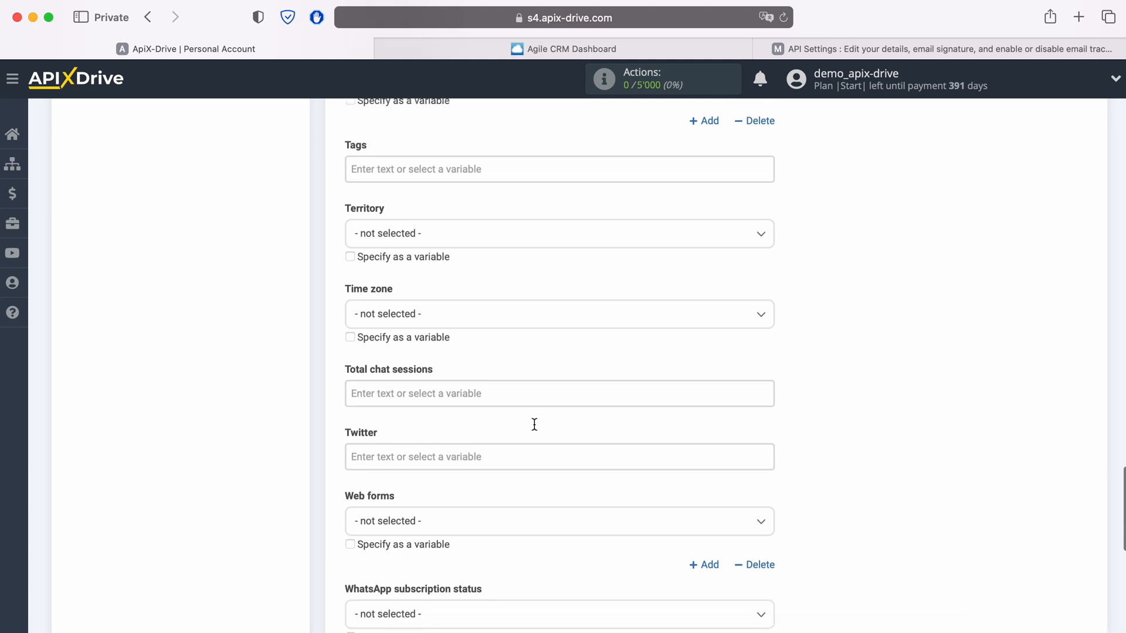
{"action": "scroll", "coordinate": [534, 424], "scroll_direction": "down", "scroll_amount": 4}
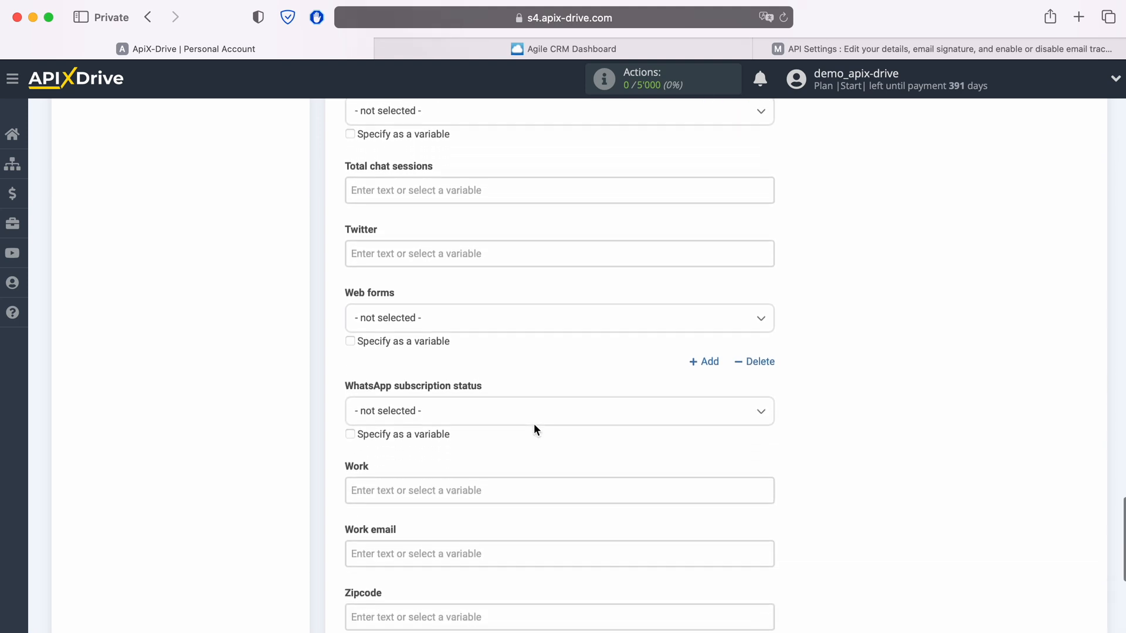
{"action": "scroll", "coordinate": [534, 429], "scroll_direction": "down", "scroll_amount": 2}
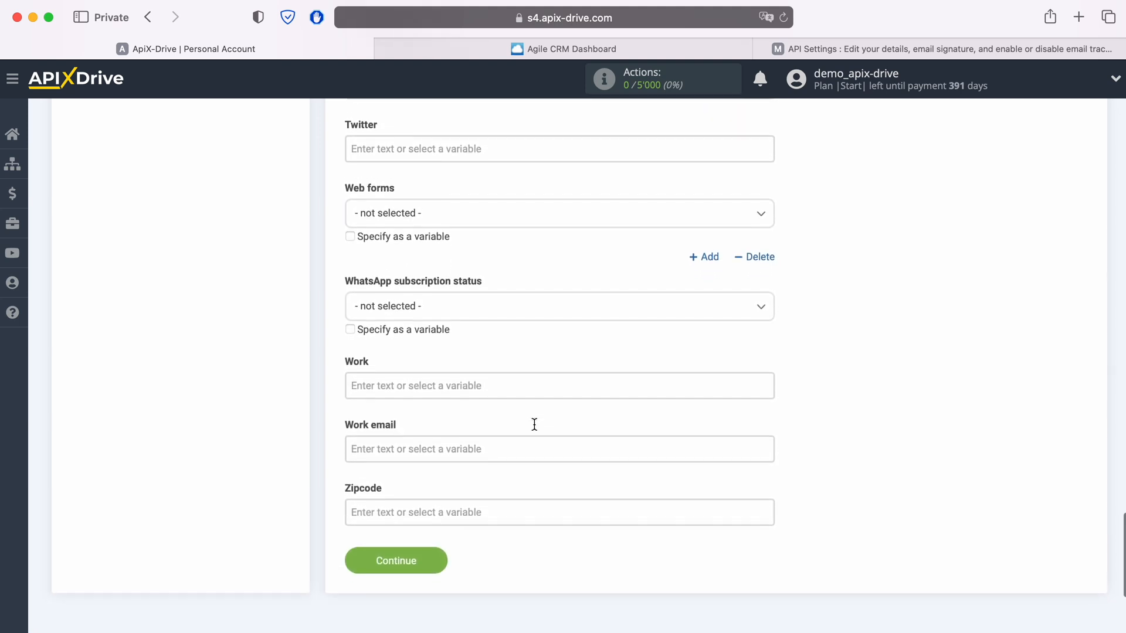
{"action": "left_click", "coordinate": [480, 400]}
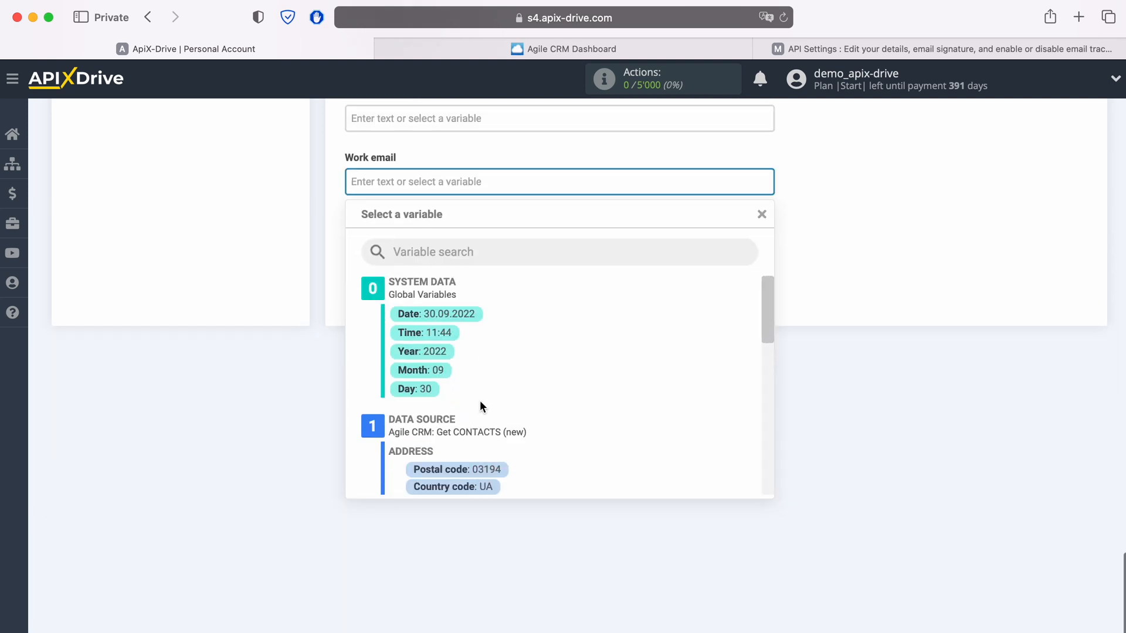
{"action": "scroll", "coordinate": [606, 410], "scroll_direction": "down", "scroll_amount": 5}
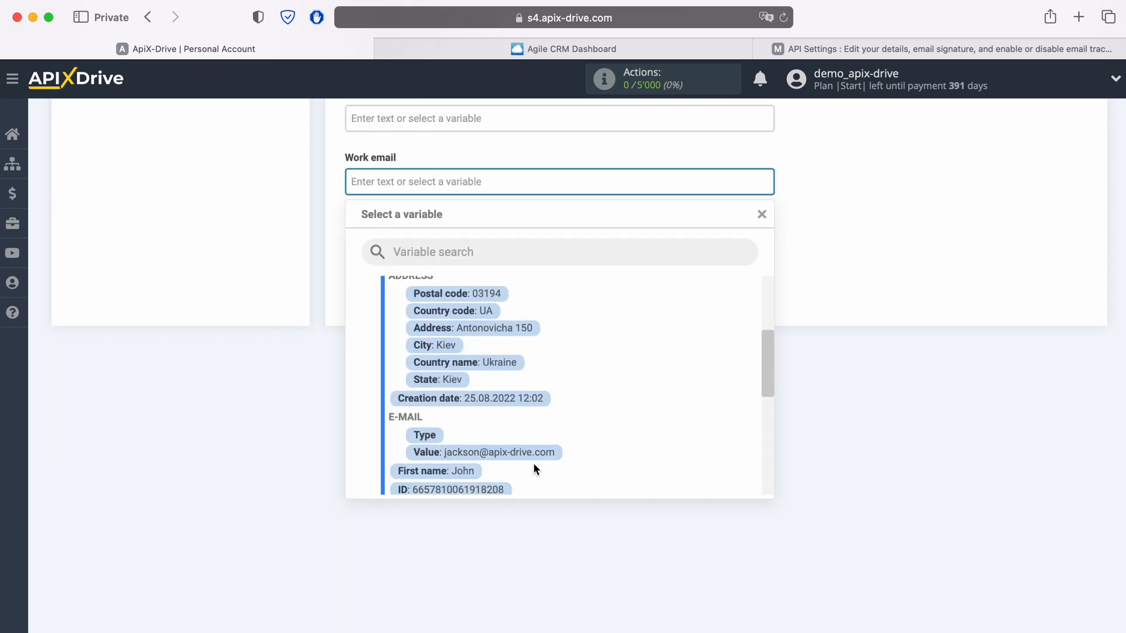
{"action": "left_click", "coordinate": [530, 454]}
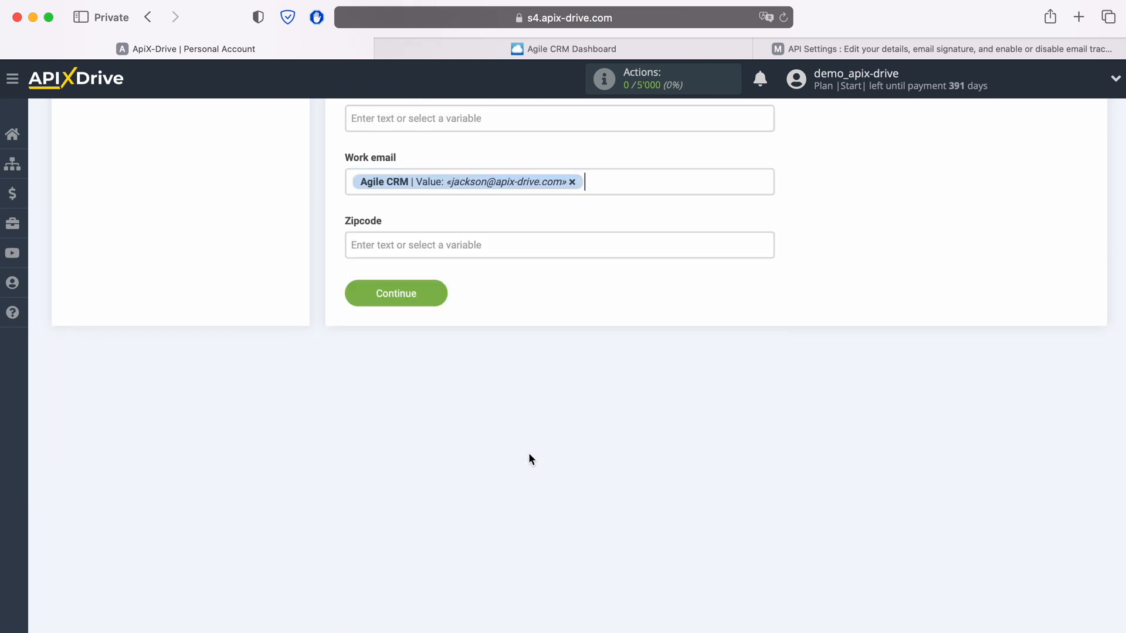
Step: Save the field mapping, review the test data preview, and send the test contact to Freshworks
{"action": "left_click", "coordinate": [434, 293]}
{"action": "scroll", "coordinate": [435, 290], "scroll_direction": "down", "scroll_amount": 5}
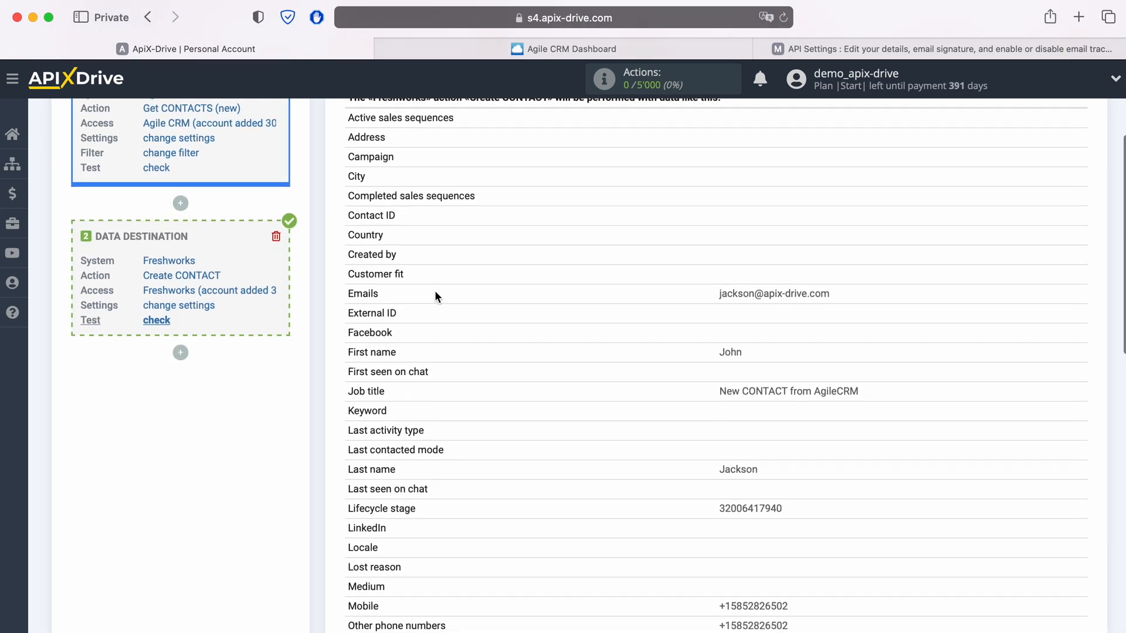
{"action": "scroll", "coordinate": [436, 296], "scroll_direction": "down", "scroll_amount": 4}
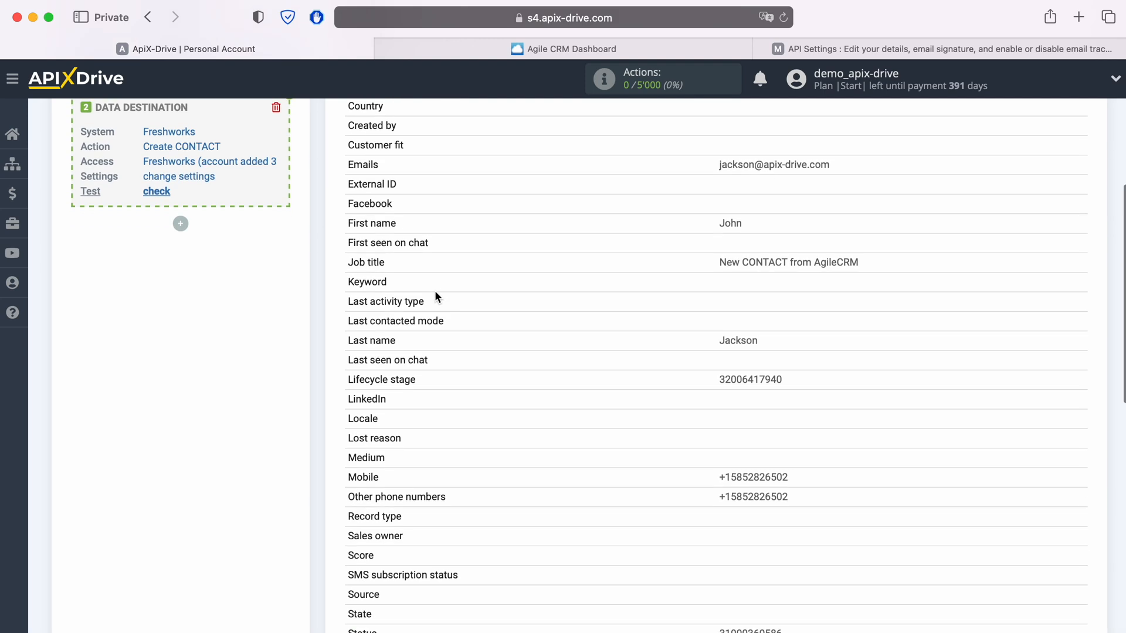
{"action": "scroll", "coordinate": [436, 296], "scroll_direction": "down", "scroll_amount": 4}
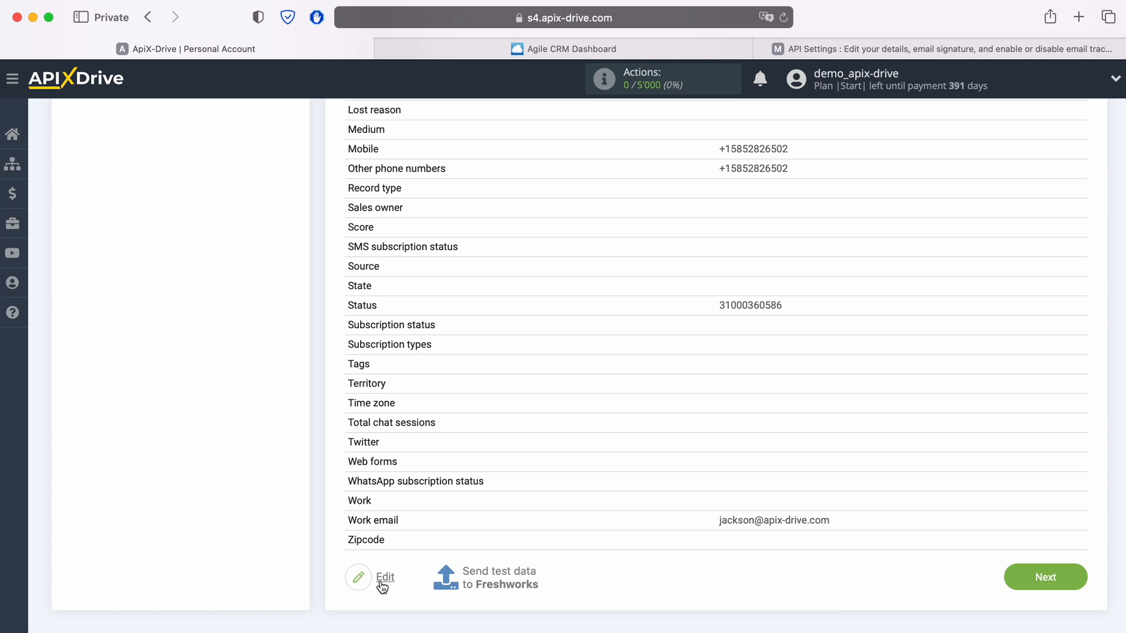
{"action": "left_click", "coordinate": [499, 570]}
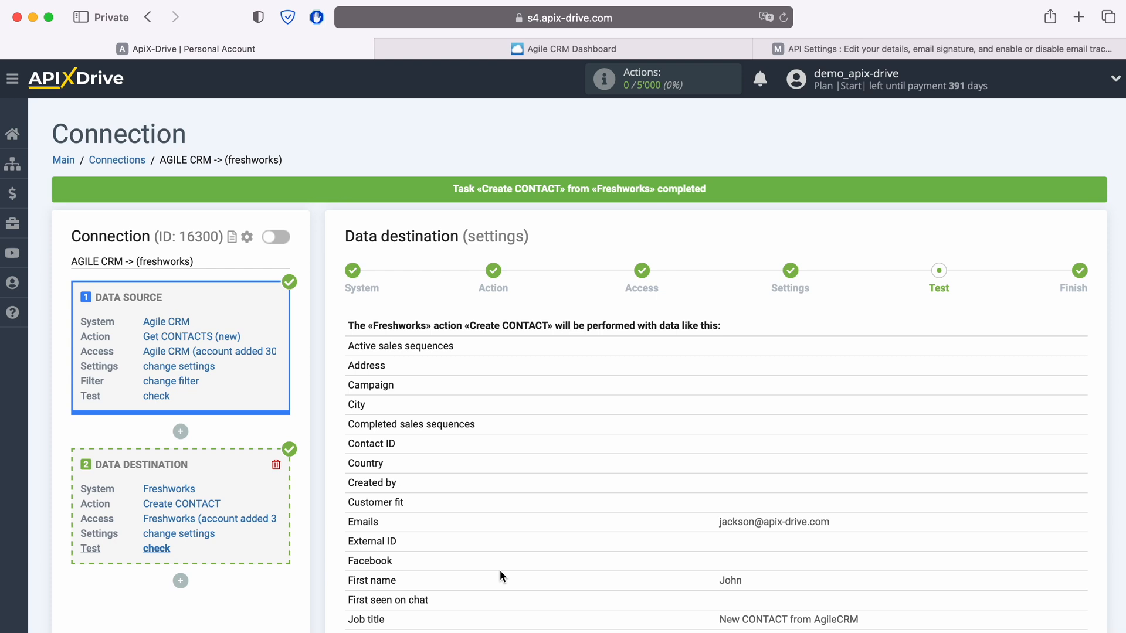
{"action": "left_click", "coordinate": [788, 49]}
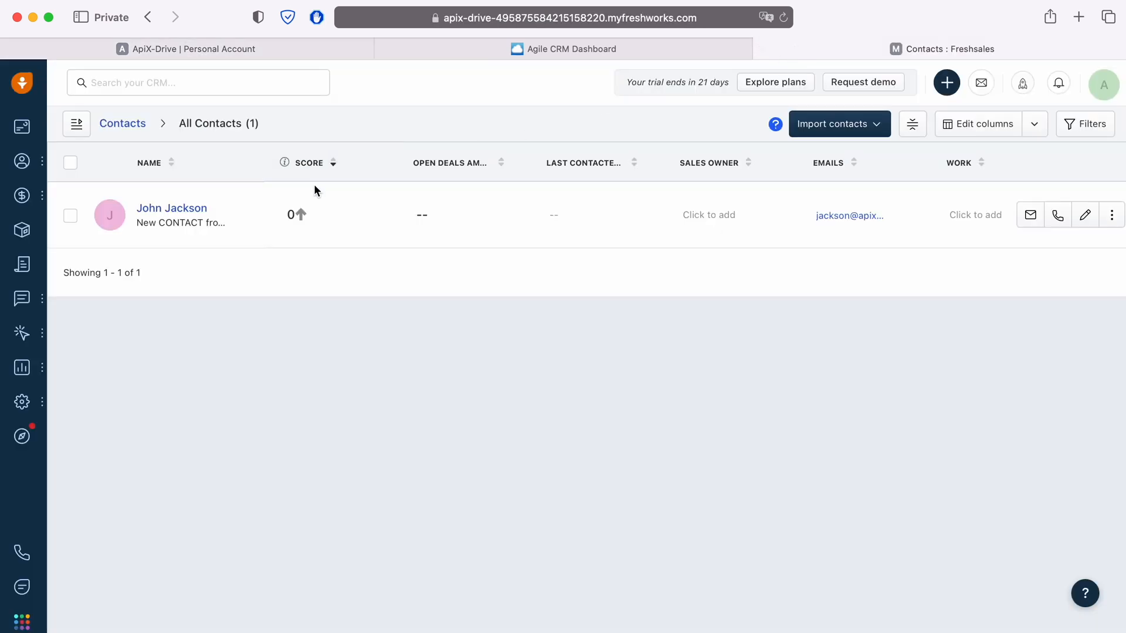
{"action": "left_click", "coordinate": [195, 209]}
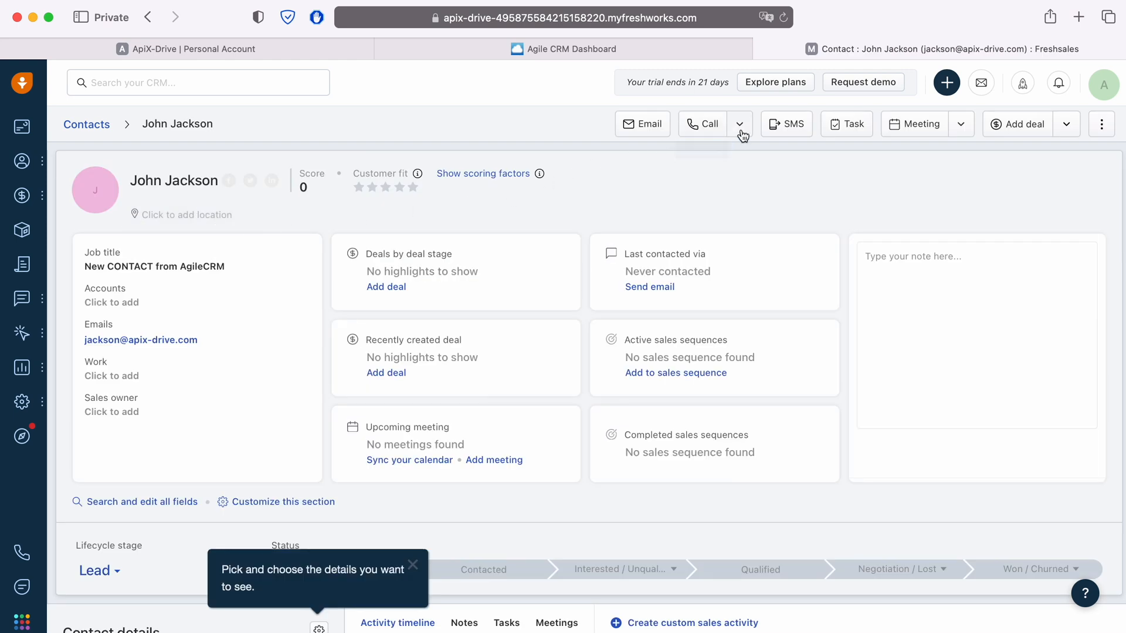
{"action": "left_click", "coordinate": [740, 126]}
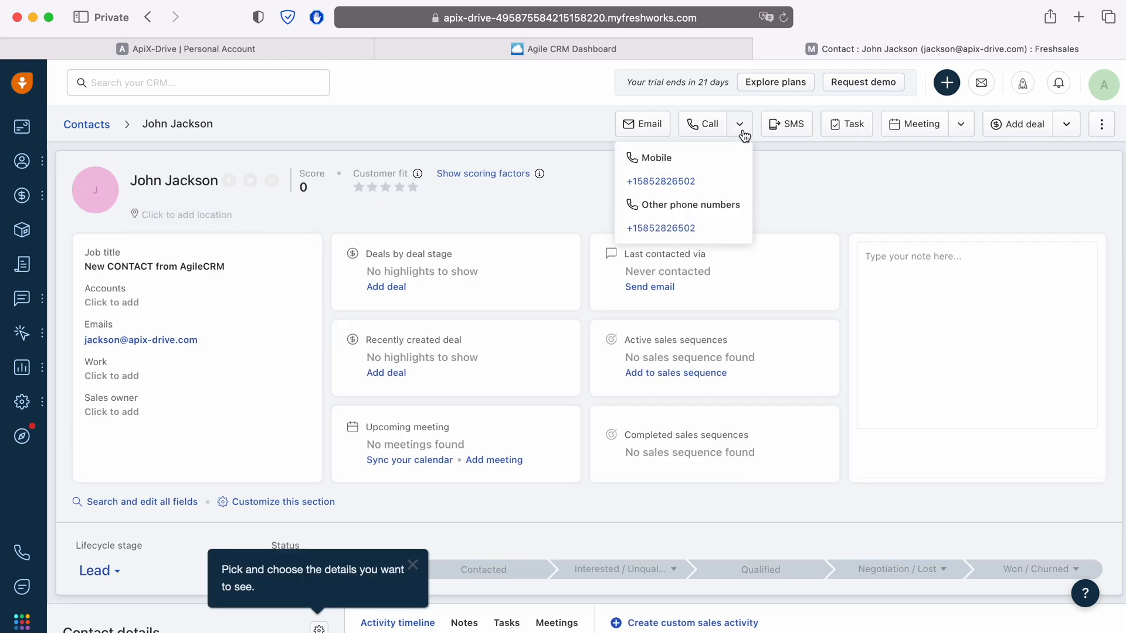
{"action": "left_click", "coordinate": [319, 49]}
{"action": "scroll", "coordinate": [895, 482], "scroll_direction": "down", "scroll_amount": 10}
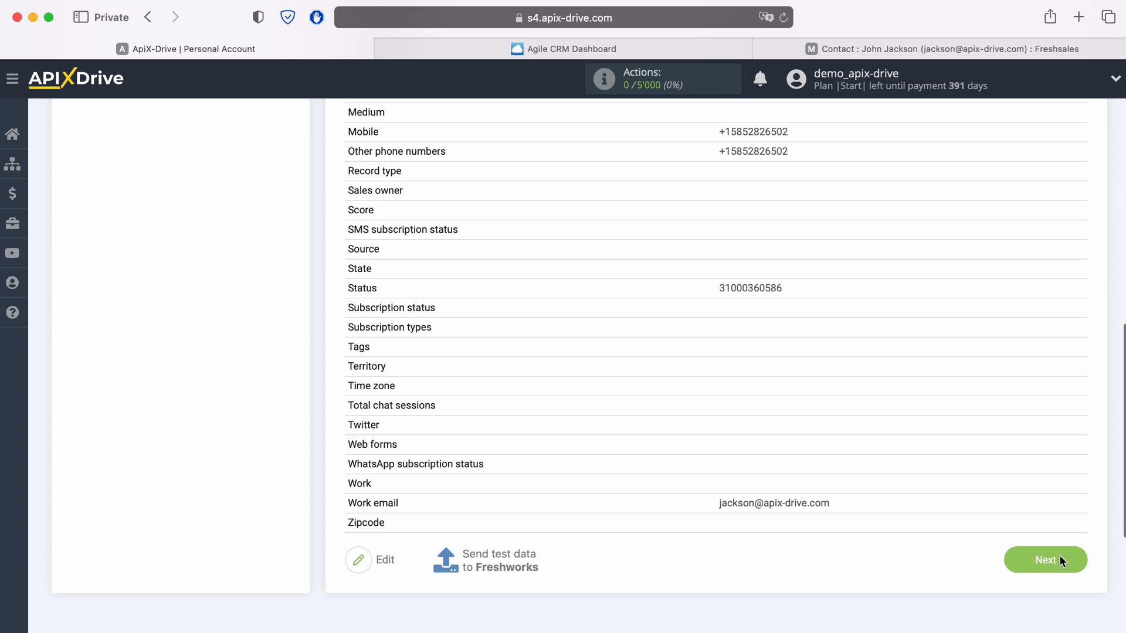
Step: Finish the Freshworks destination, enable auto-update, and set a 5-minute update interval
{"action": "left_click", "coordinate": [1058, 557]}
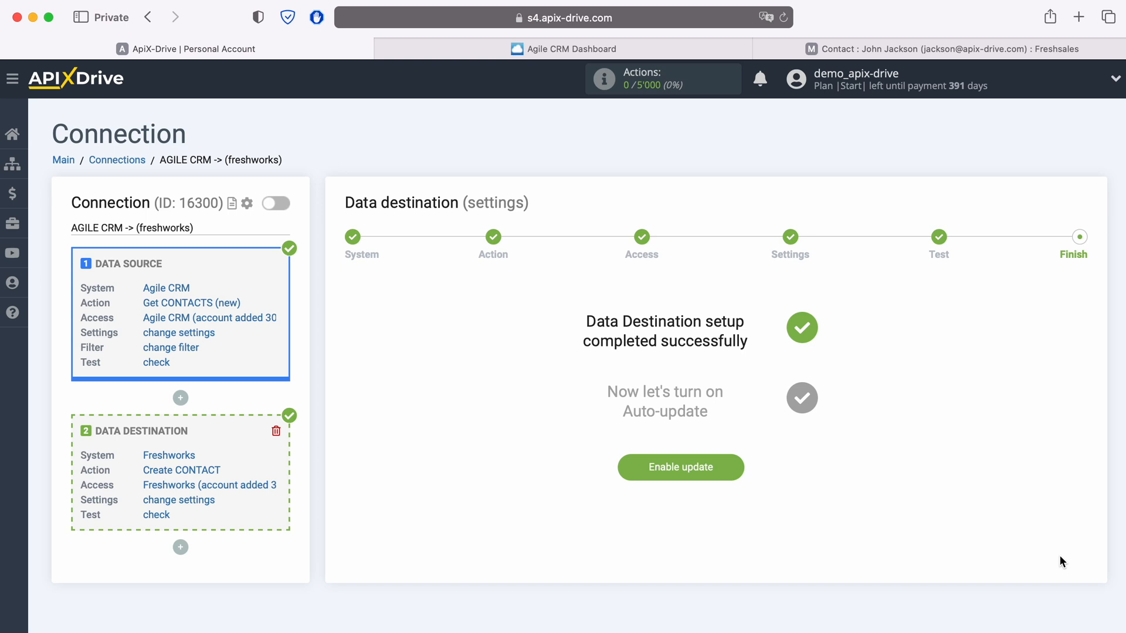
{"action": "left_click", "coordinate": [728, 465]}
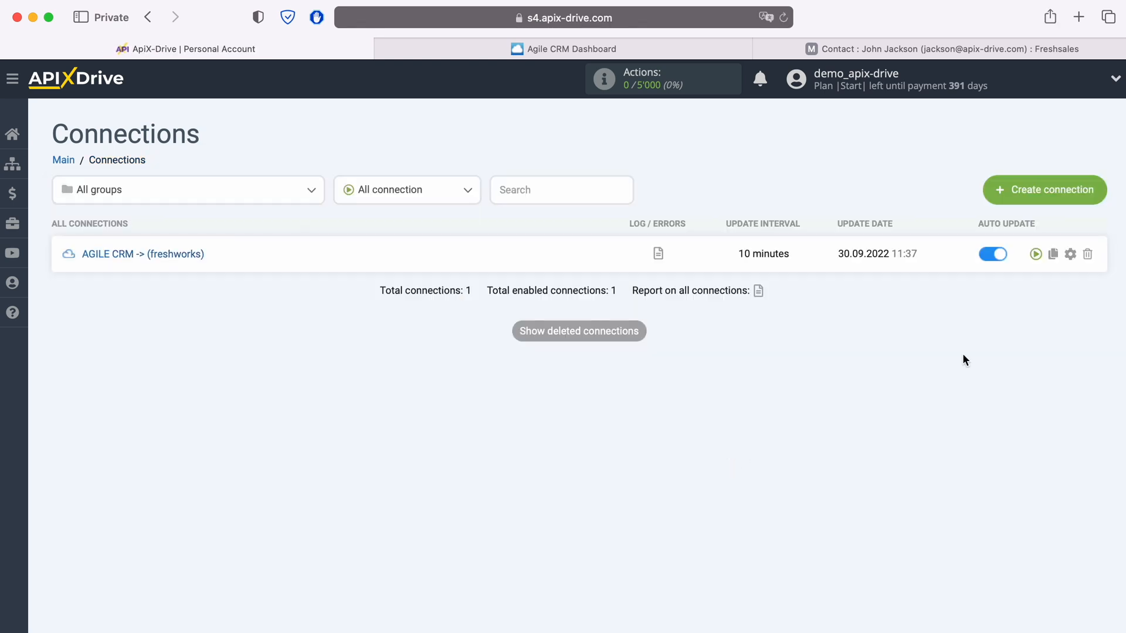
{"action": "left_click", "coordinate": [1070, 254]}
{"action": "left_click", "coordinate": [660, 365]}
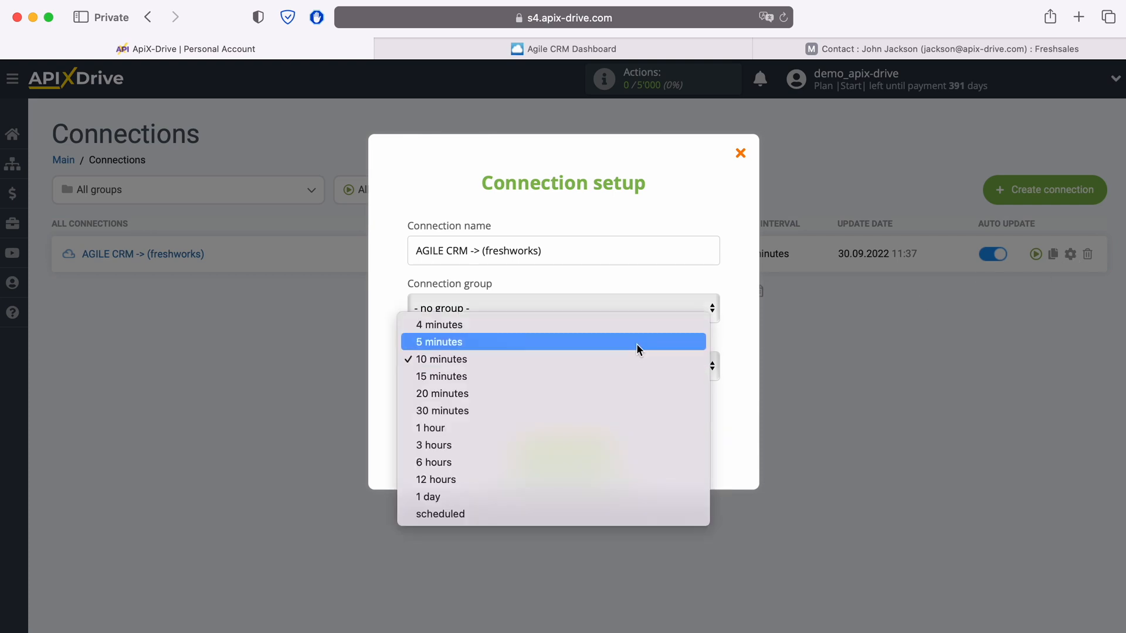
{"action": "left_click", "coordinate": [636, 345]}
{"action": "left_click", "coordinate": [616, 450]}
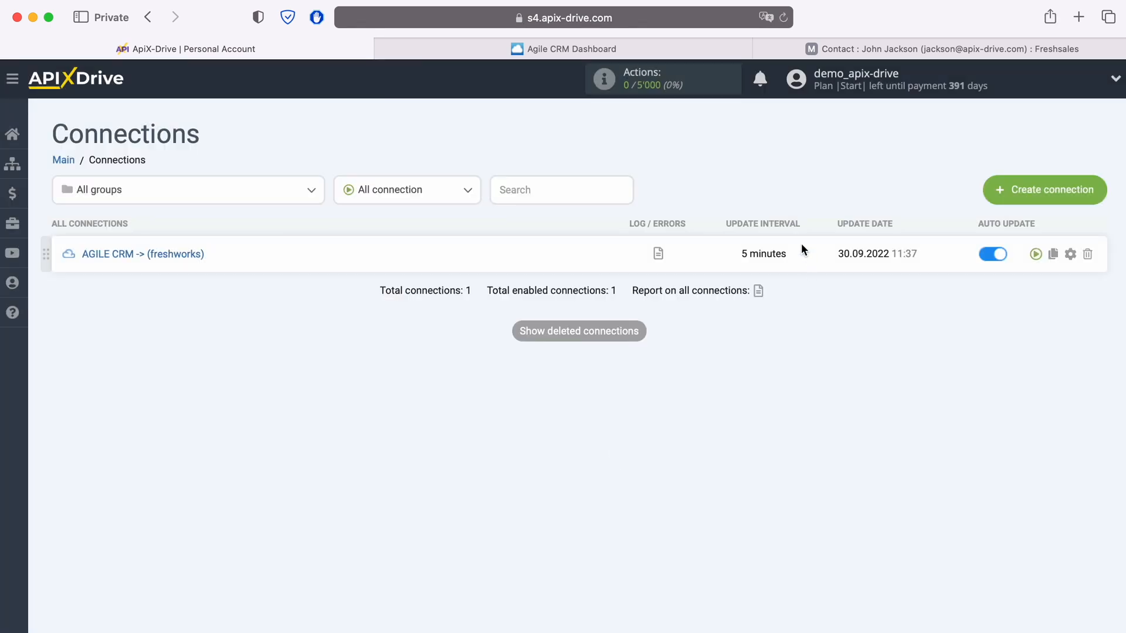